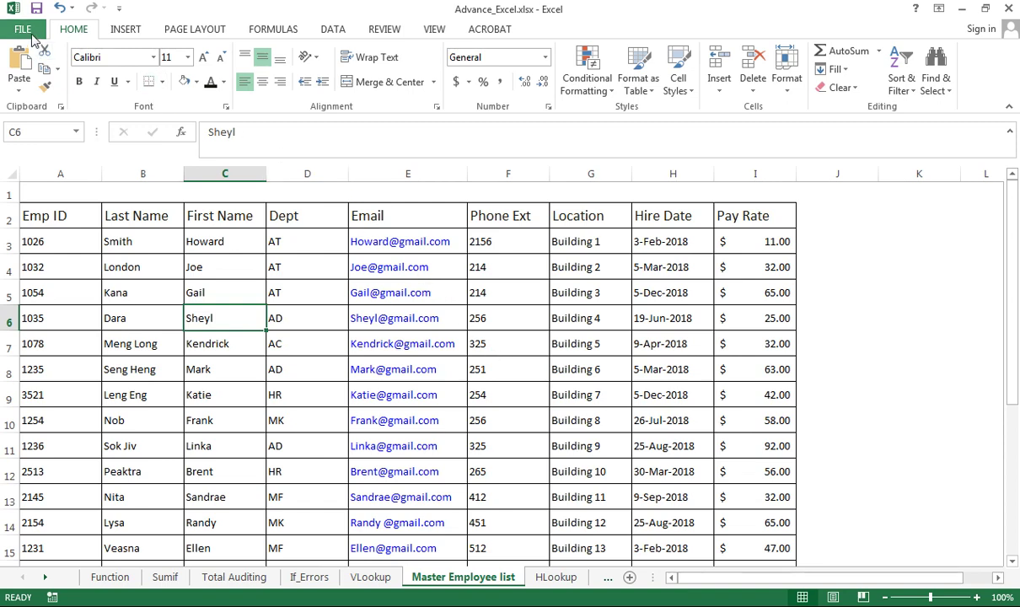
Turn on the Developer tab in Excel Options' Customize Ribbon and switch to it
{"action": "left_click", "coordinate": [26, 31]}
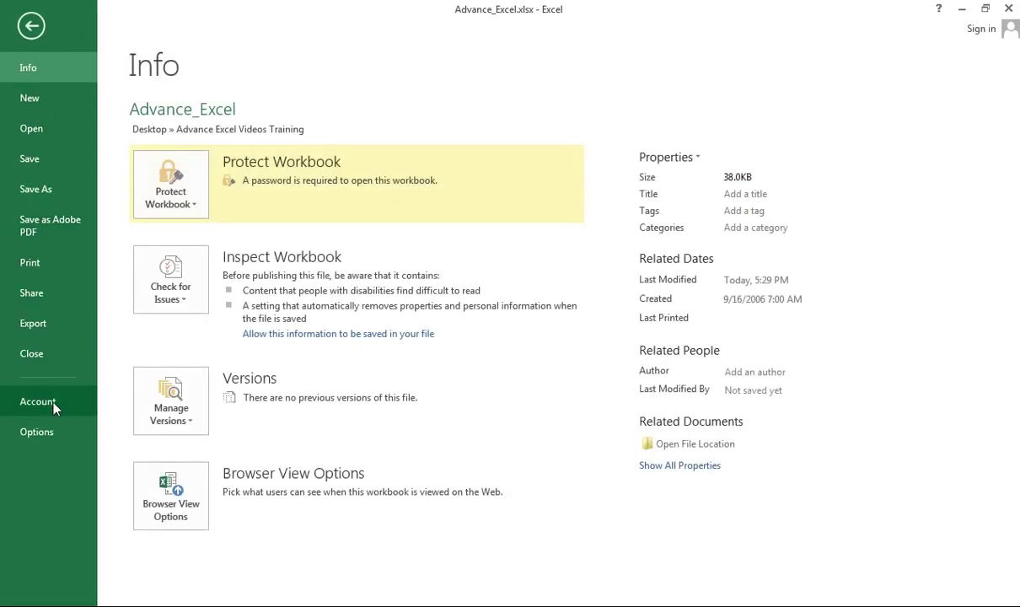
{"action": "left_click", "coordinate": [51, 435]}
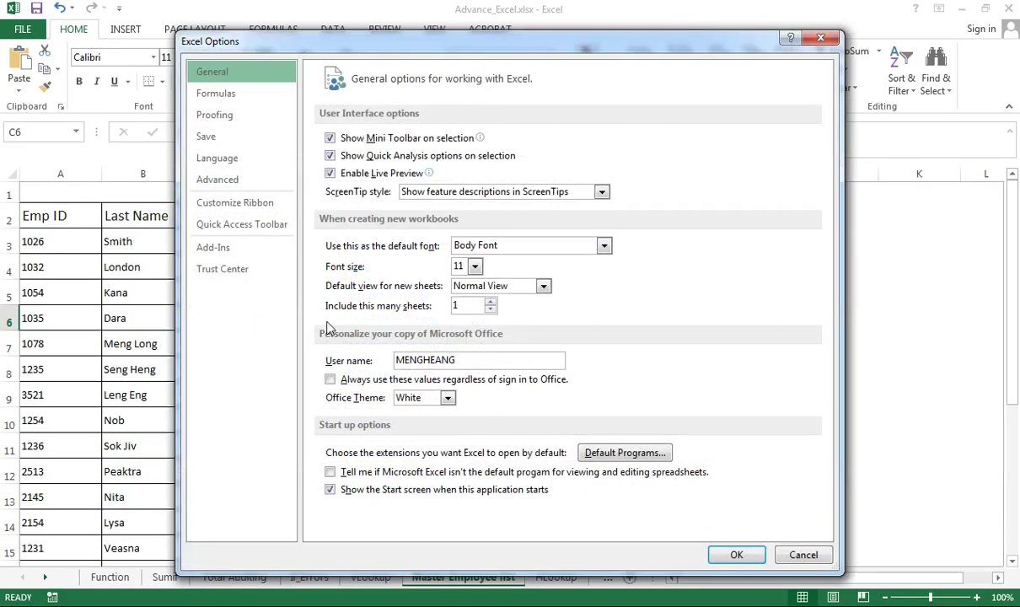
{"action": "left_click", "coordinate": [248, 204]}
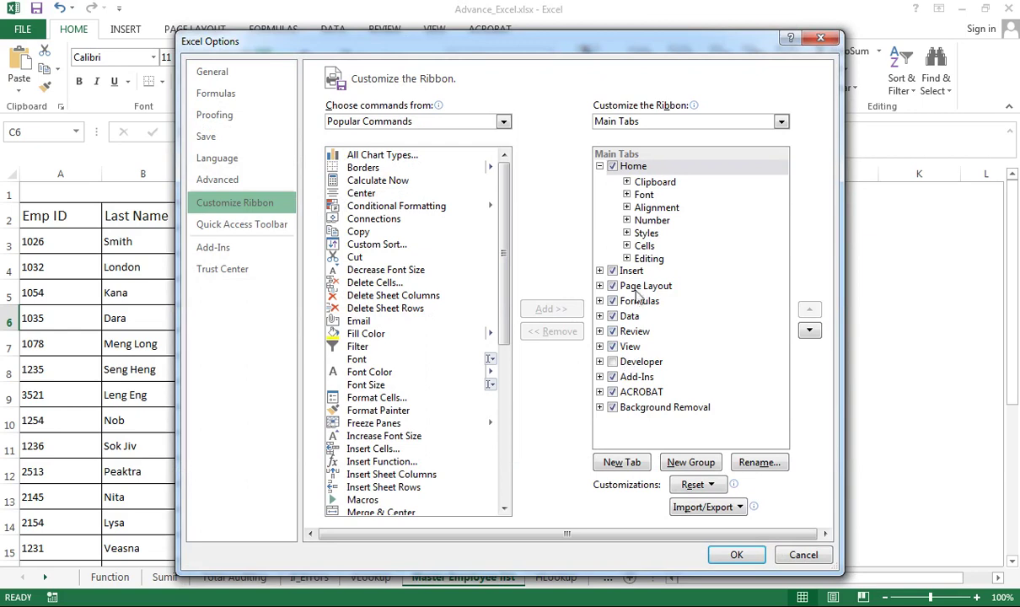
{"action": "left_click", "coordinate": [613, 362]}
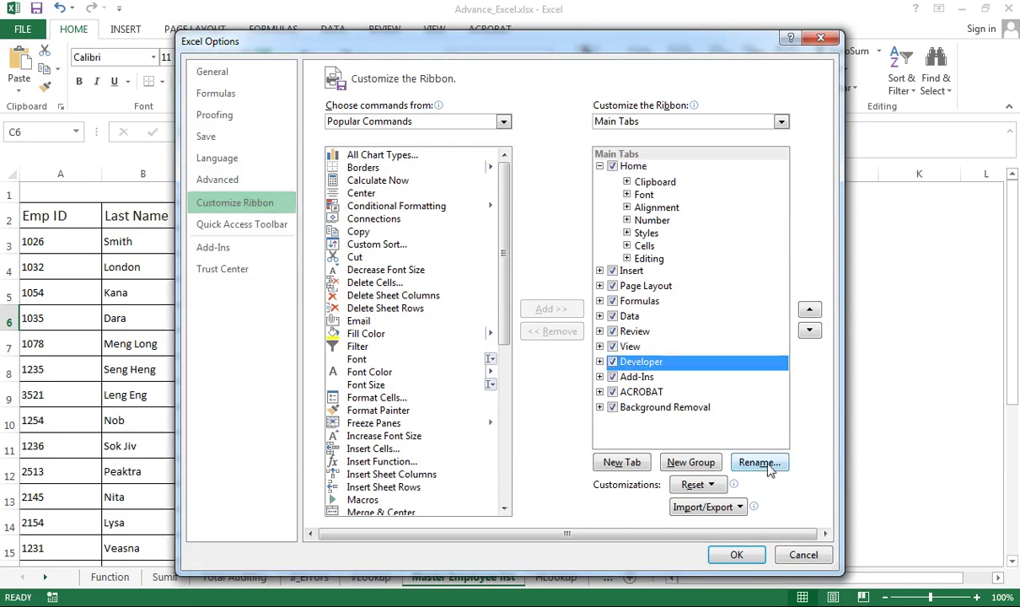
{"action": "left_click", "coordinate": [730, 557]}
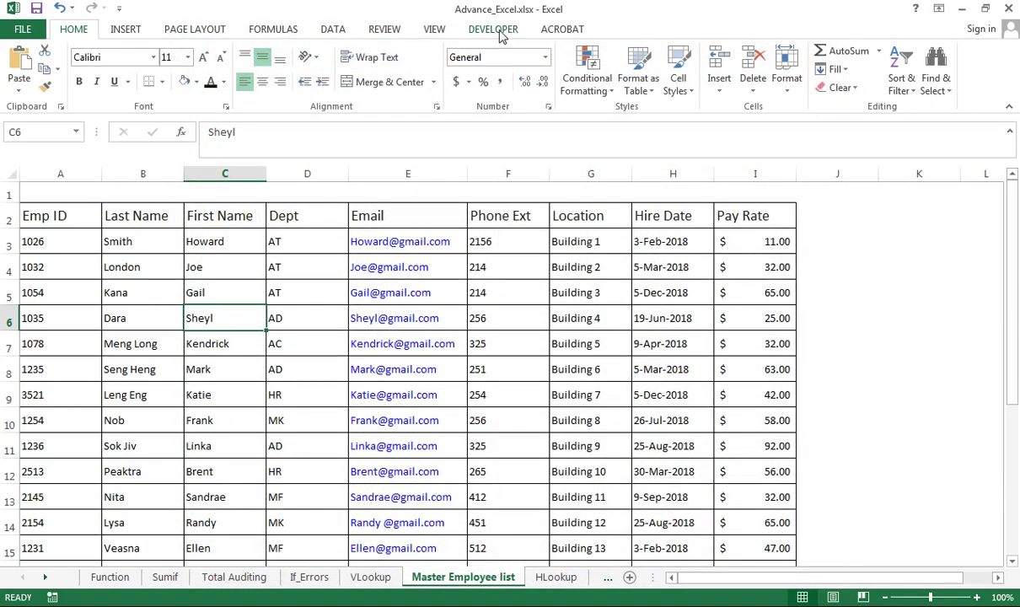
{"action": "left_click", "coordinate": [496, 30]}
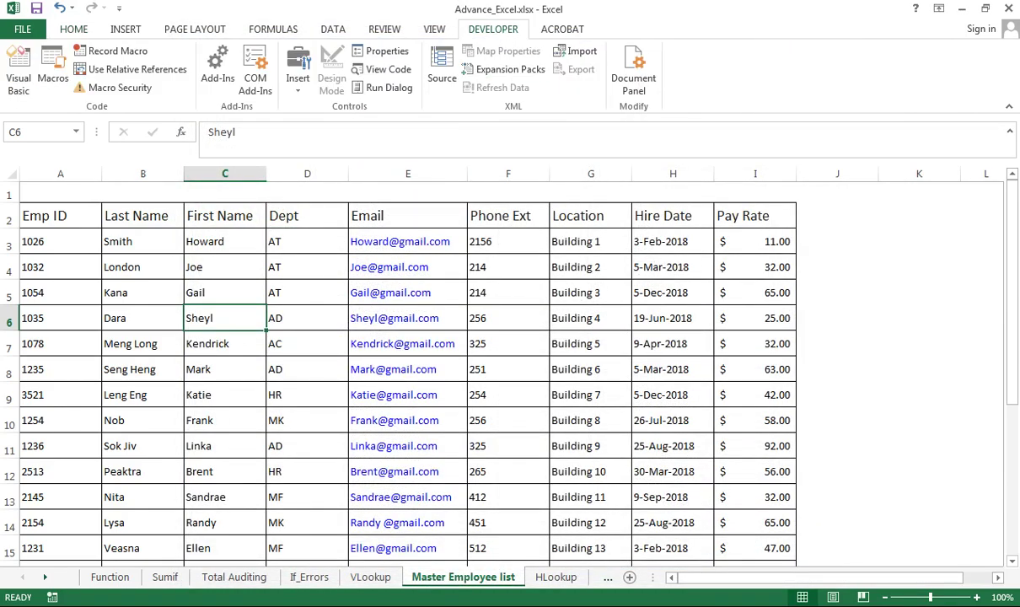
Create an empty macro named newMacro in Module1, then close the VBA editor
{"action": "key", "text": "alt+F11"}
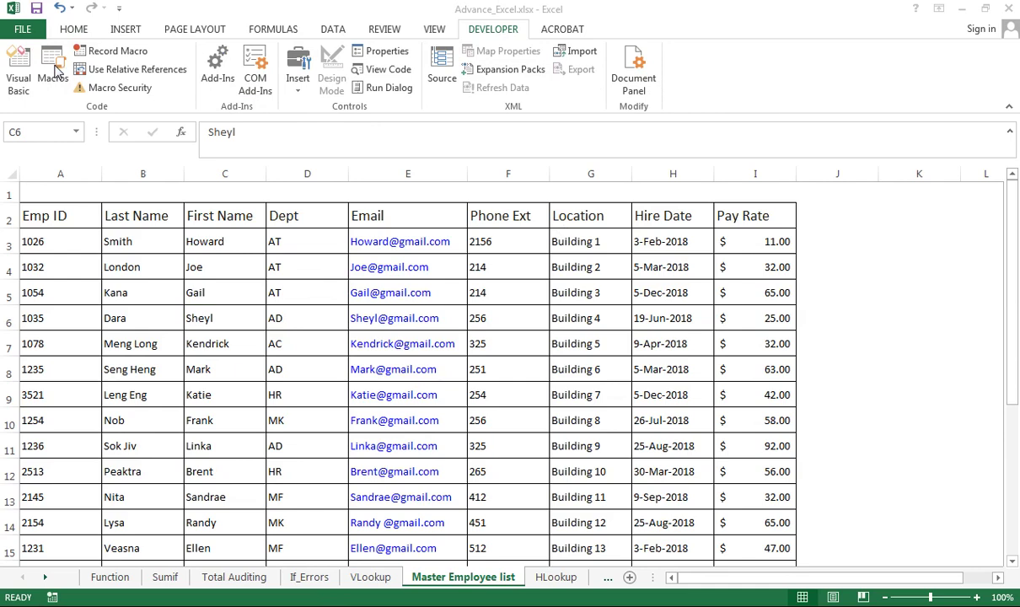
{"action": "left_click", "coordinate": [654, 13]}
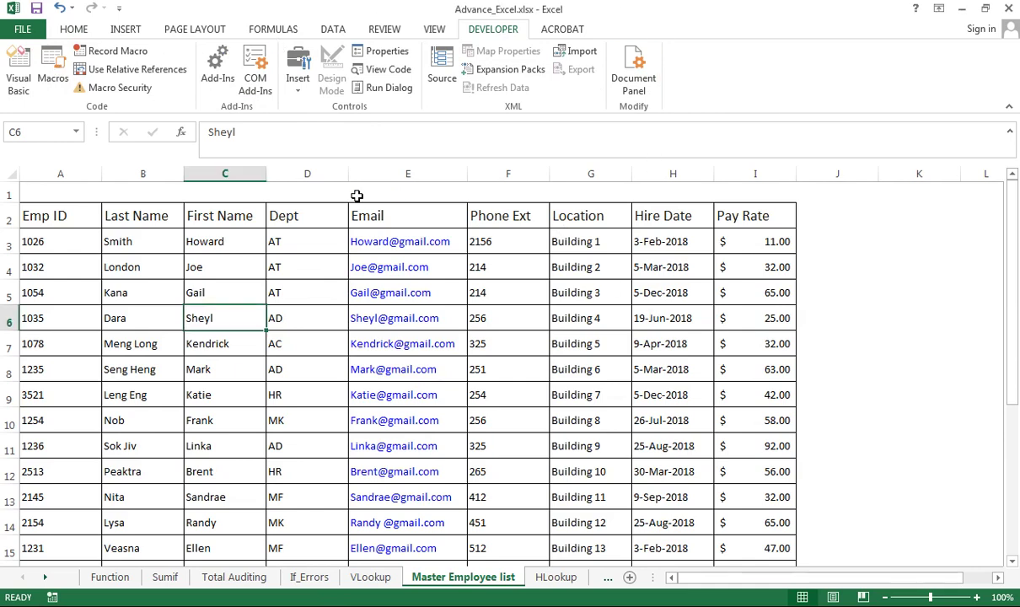
{"action": "left_click", "coordinate": [52, 77]}
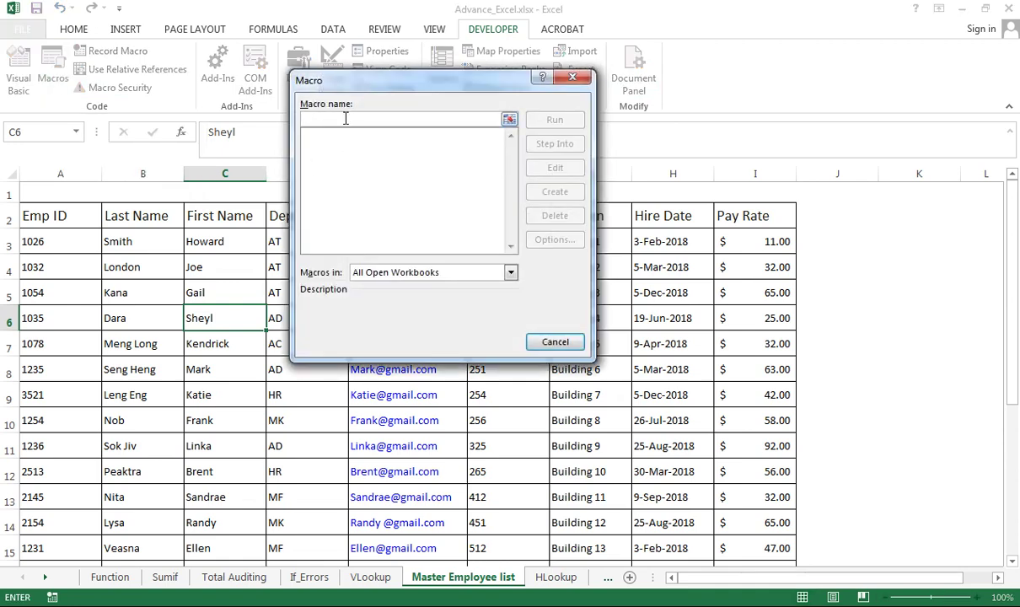
{"action": "type", "text": "newMacro"}
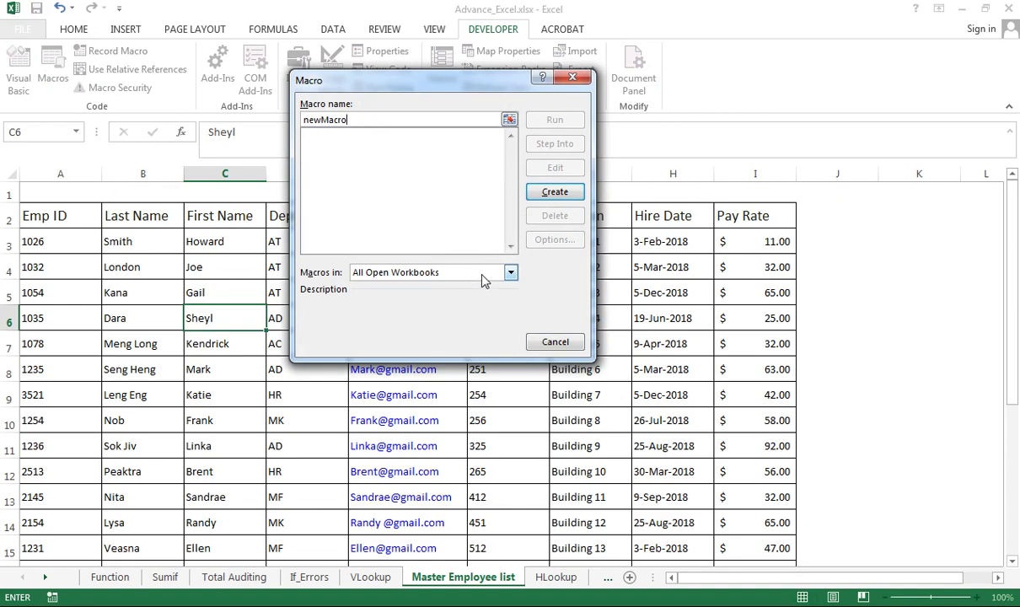
{"action": "left_click", "coordinate": [556, 193]}
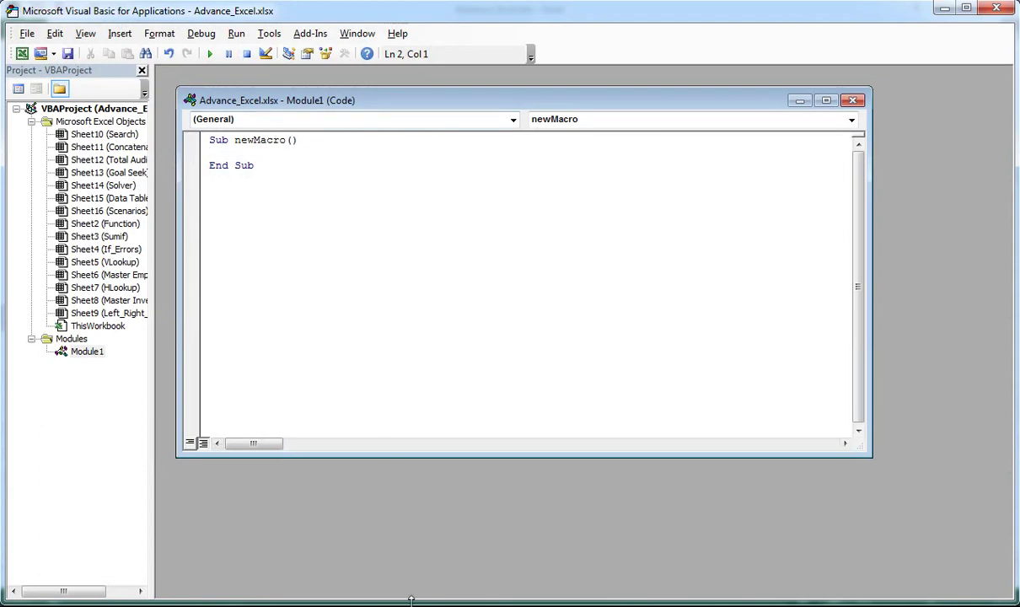
{"action": "left_click", "coordinate": [1000, 10]}
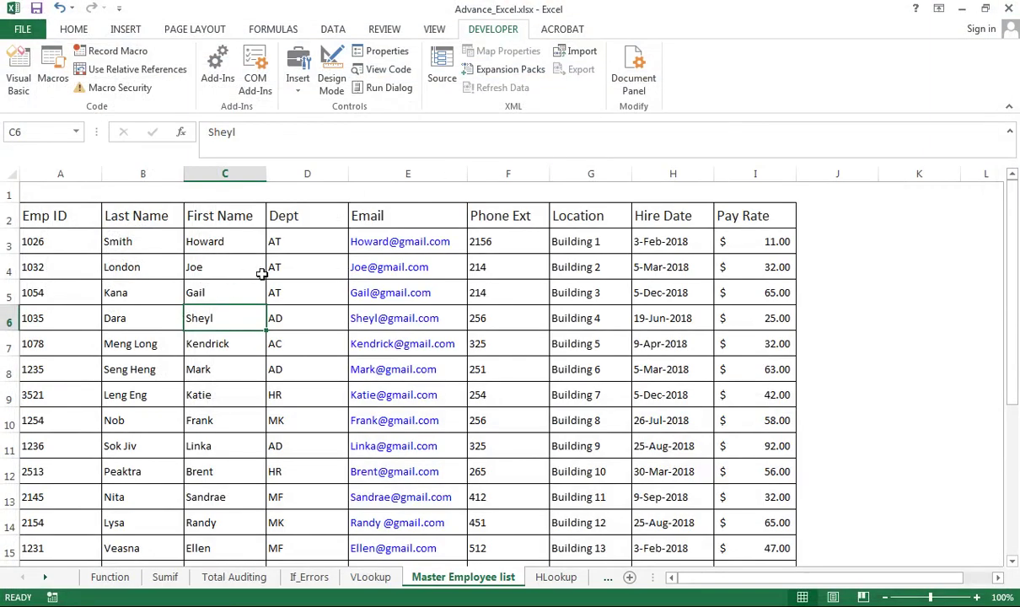
Delete newMacro from the Macros list, confirming with Yes, and select cell A2
{"action": "left_click", "coordinate": [52, 72]}
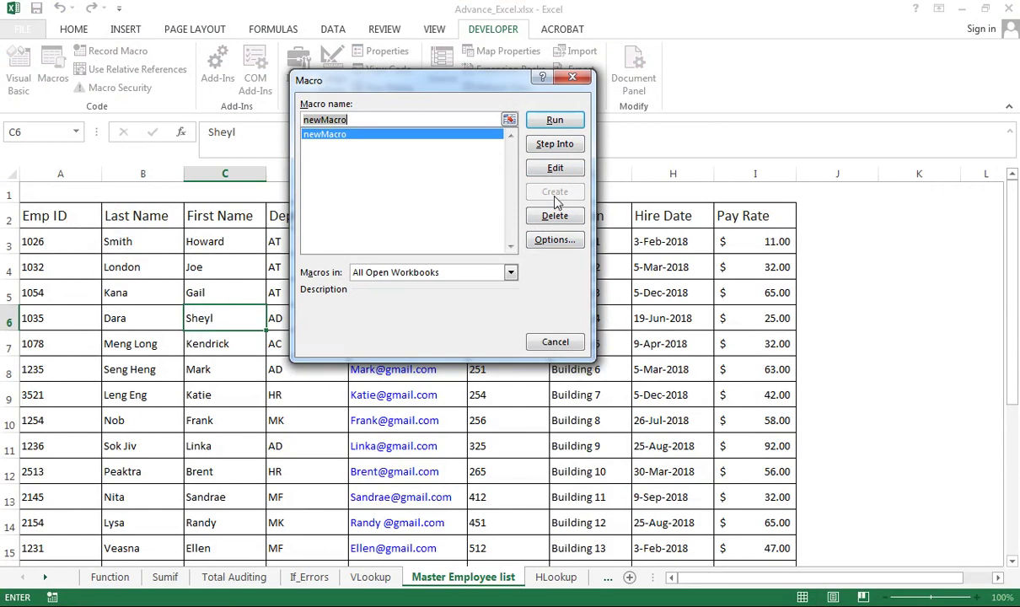
{"action": "left_click", "coordinate": [561, 218]}
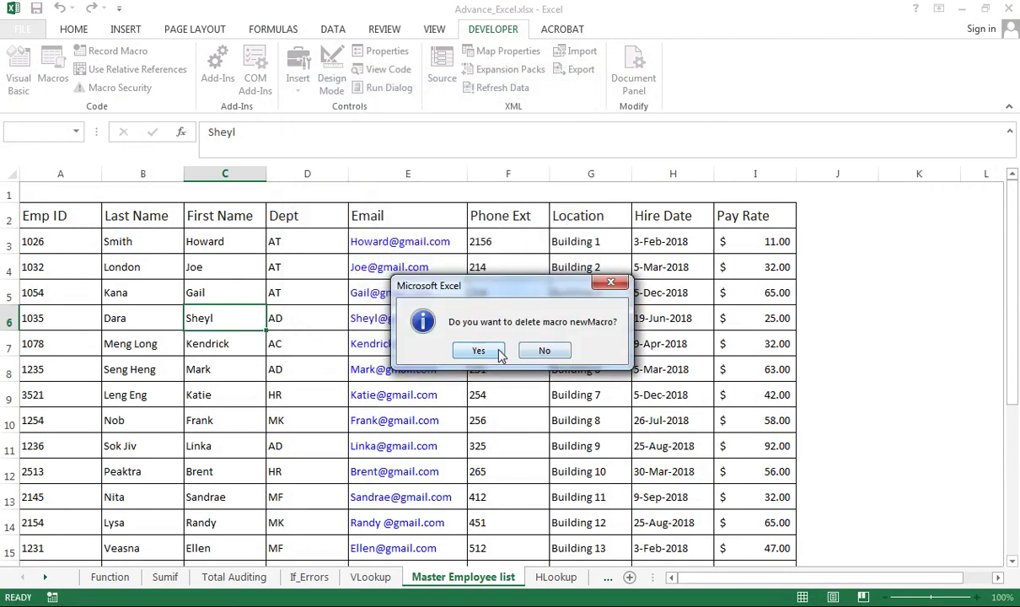
{"action": "left_click", "coordinate": [498, 349]}
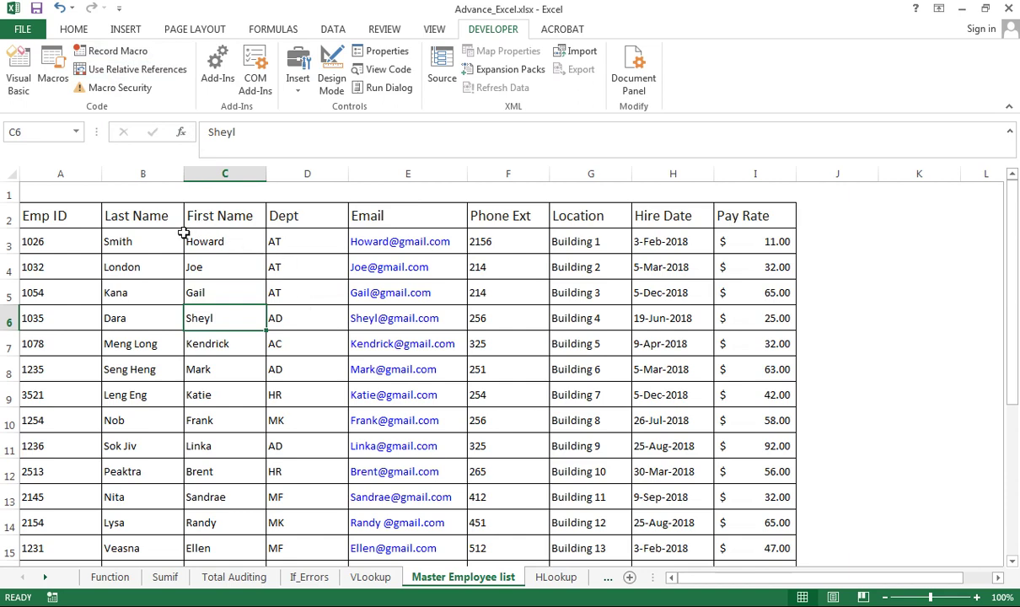
{"action": "left_click", "coordinate": [67, 219]}
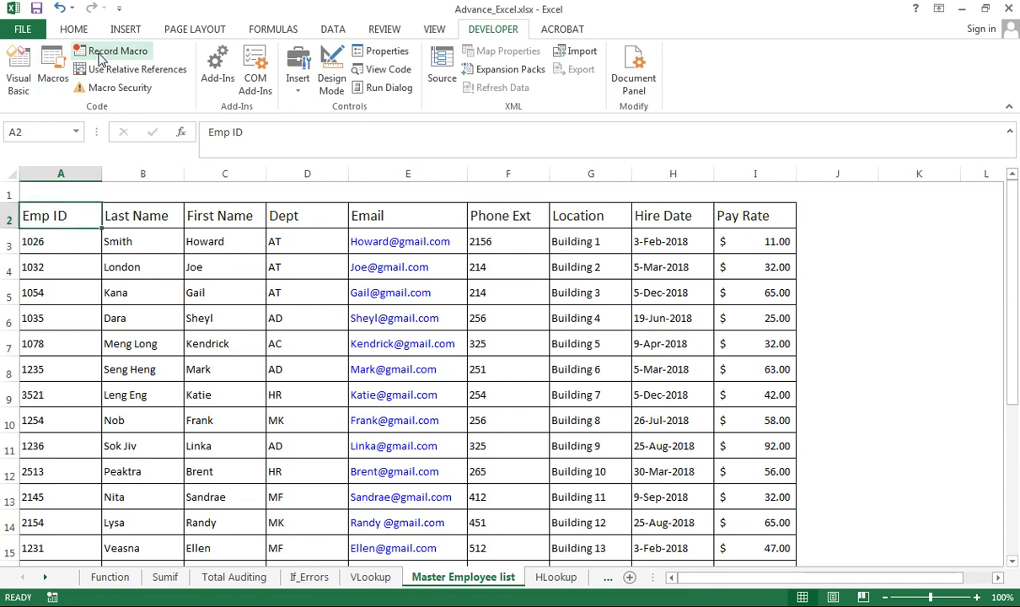
Start recording macro format_table in This Workbook with shortcut letter j
{"action": "left_click", "coordinate": [100, 54]}
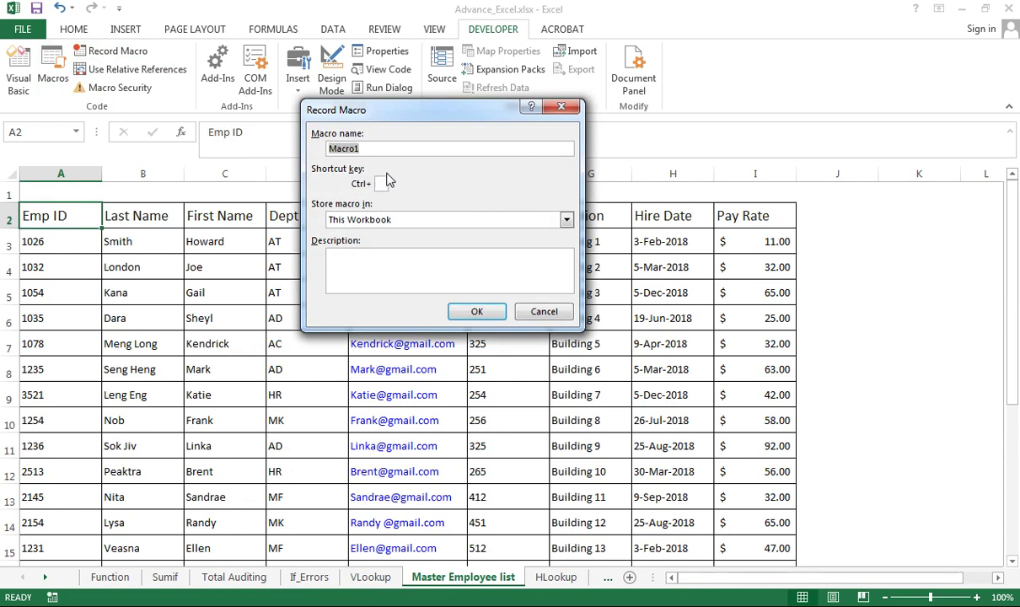
{"action": "type", "text": "format_table"}
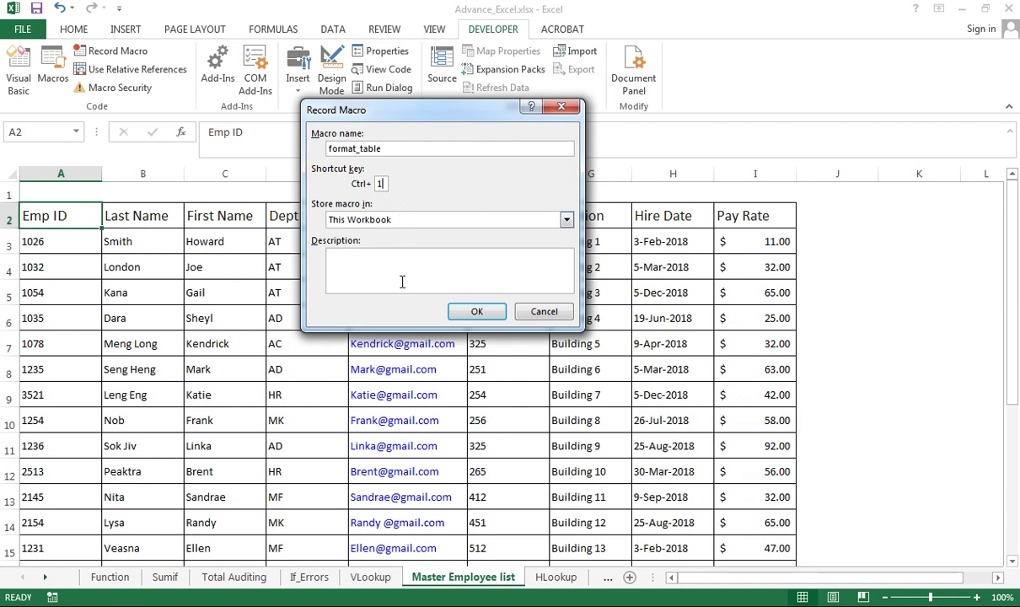
{"action": "left_click", "coordinate": [568, 221]}
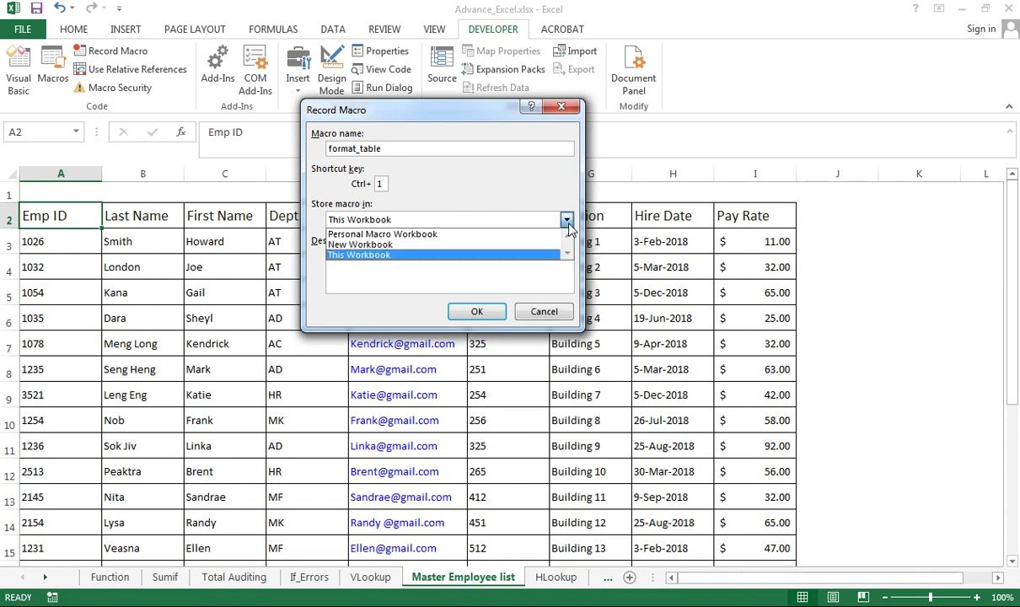
{"action": "left_click", "coordinate": [499, 257]}
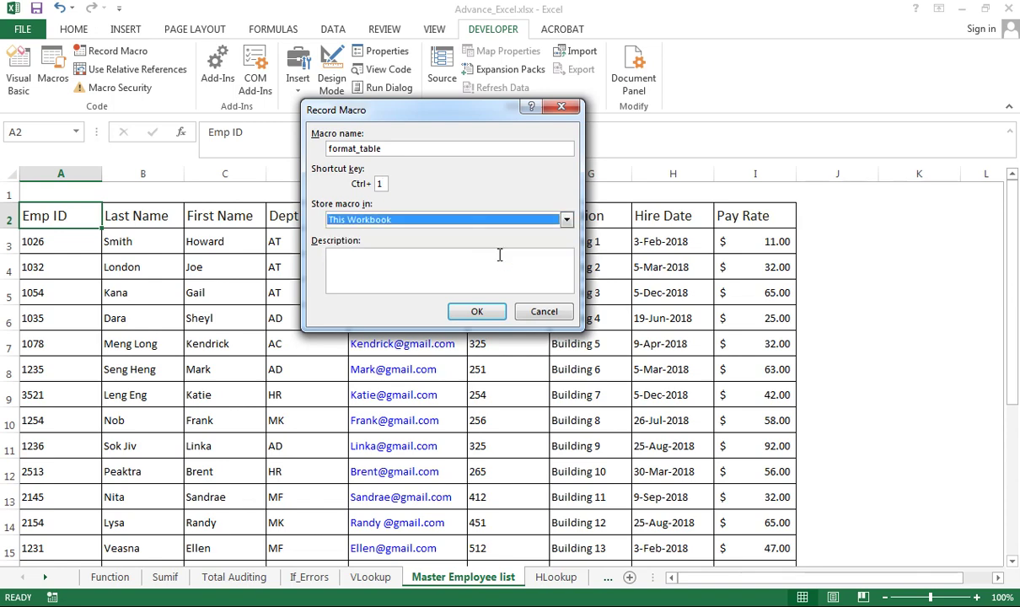
{"action": "left_click", "coordinate": [480, 313]}
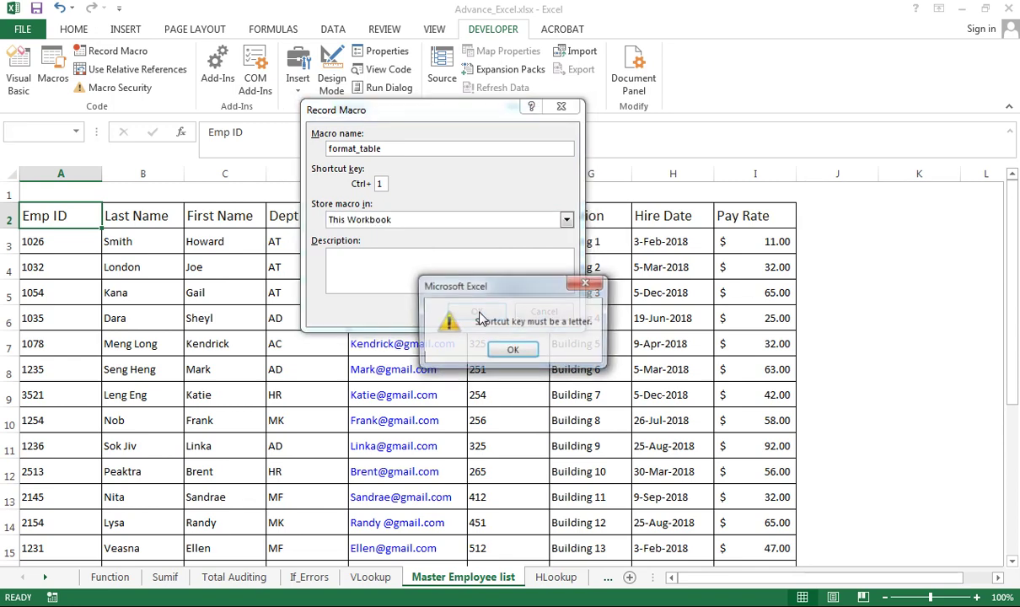
{"action": "left_click", "coordinate": [528, 354]}
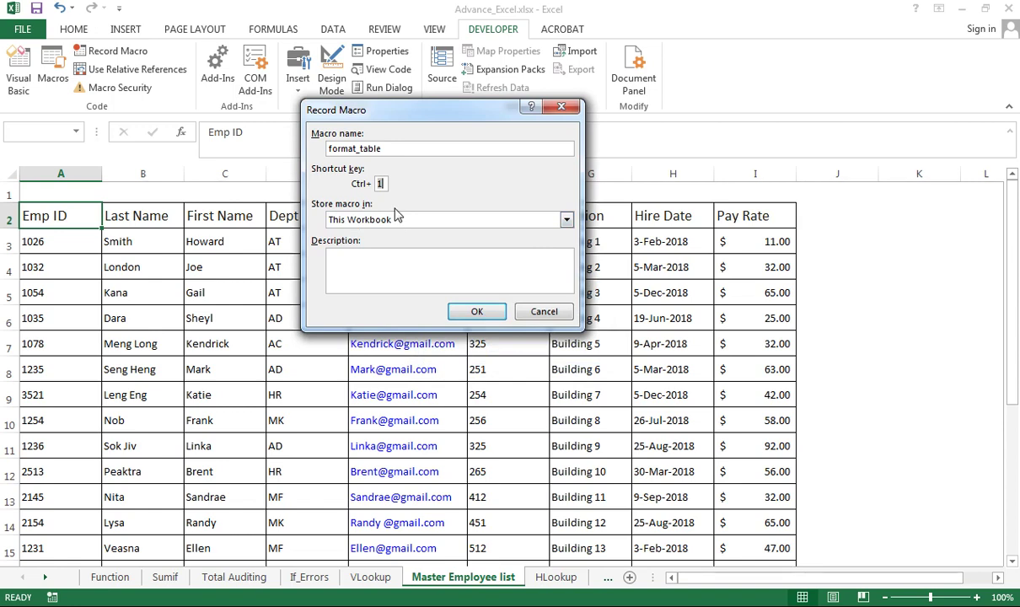
{"action": "left_click", "coordinate": [381, 183]}
{"action": "type", "text": "j"}
{"action": "left_click", "coordinate": [476, 311]}
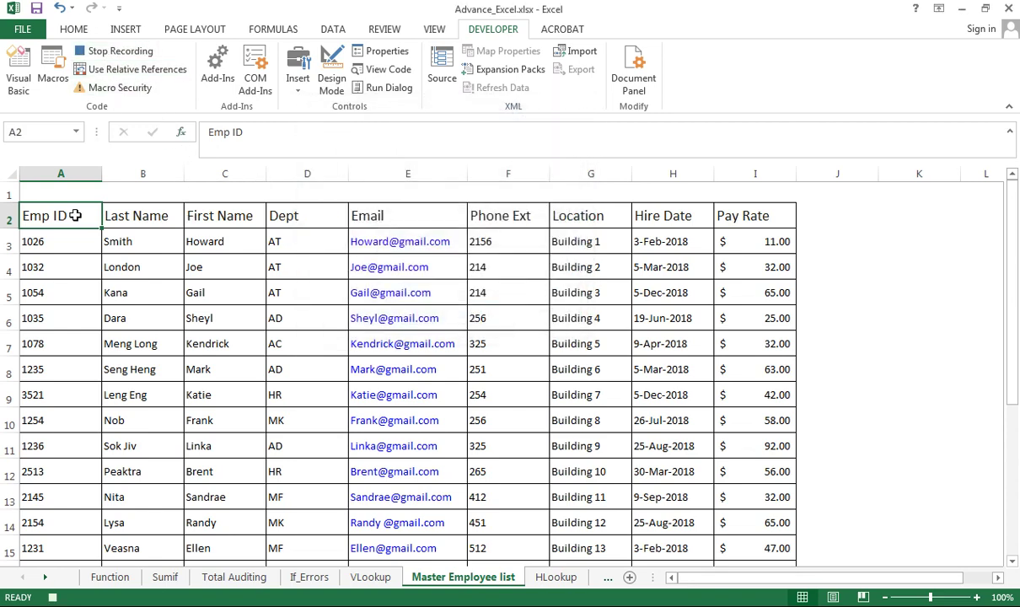
Make the table's header row bold with a light red fill
{"action": "left_click_drag", "start_coordinate": [75, 216], "coordinate": [742, 217]}
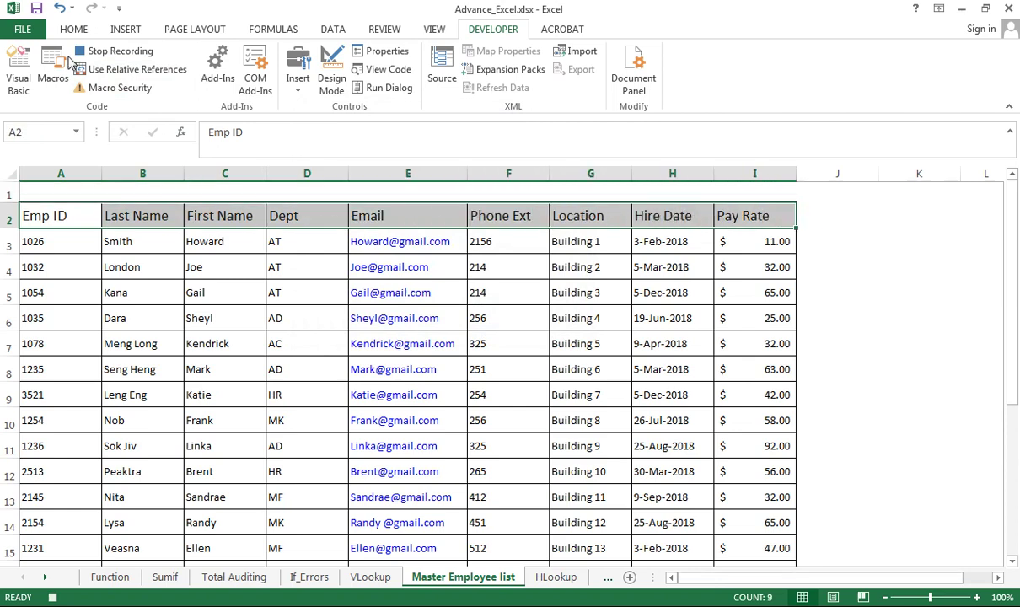
{"action": "left_click", "coordinate": [73, 28]}
{"action": "left_click", "coordinate": [81, 82]}
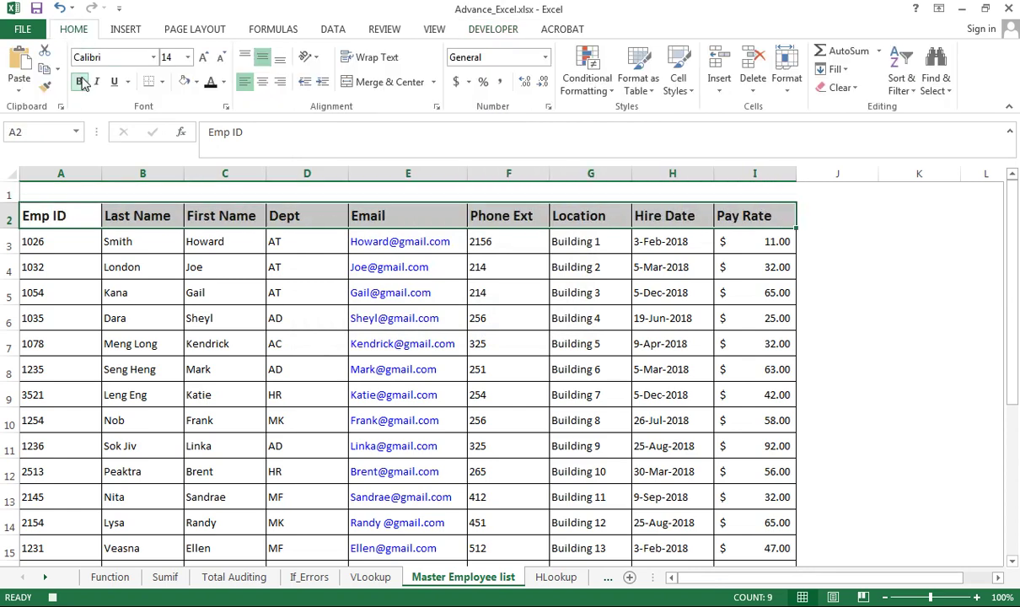
{"action": "left_click", "coordinate": [196, 82]}
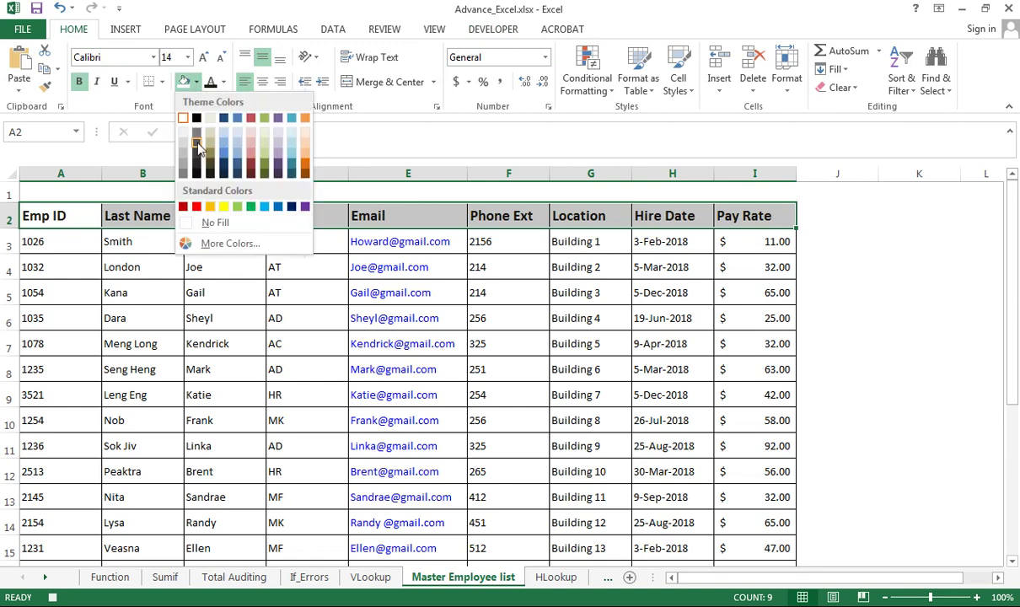
{"action": "left_click", "coordinate": [255, 153]}
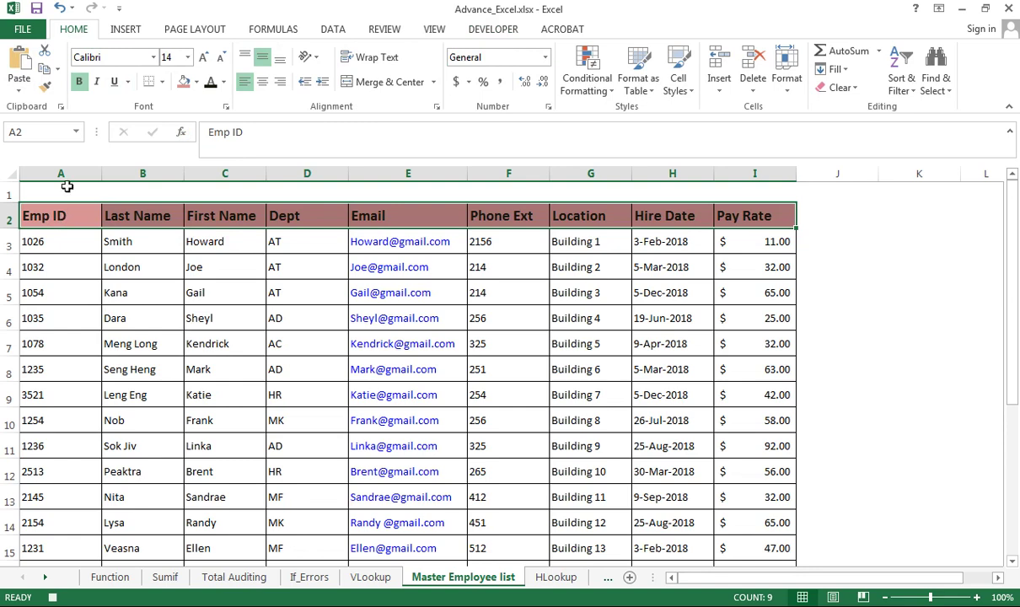
Centre the Emp ID, Phone Ext and Dept columns
{"action": "left_click", "coordinate": [68, 171]}
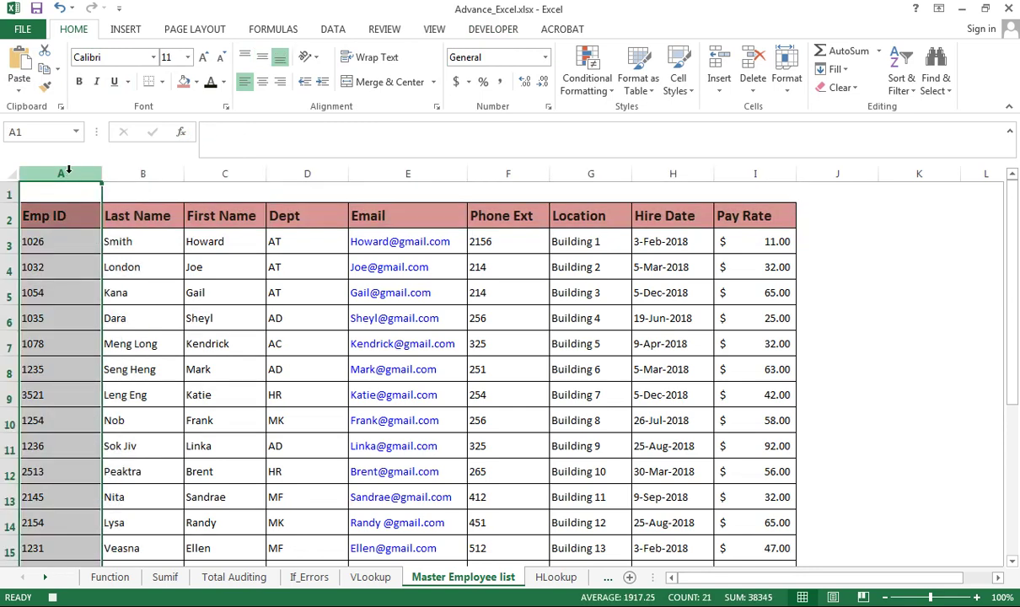
{"action": "left_click", "coordinate": [262, 82]}
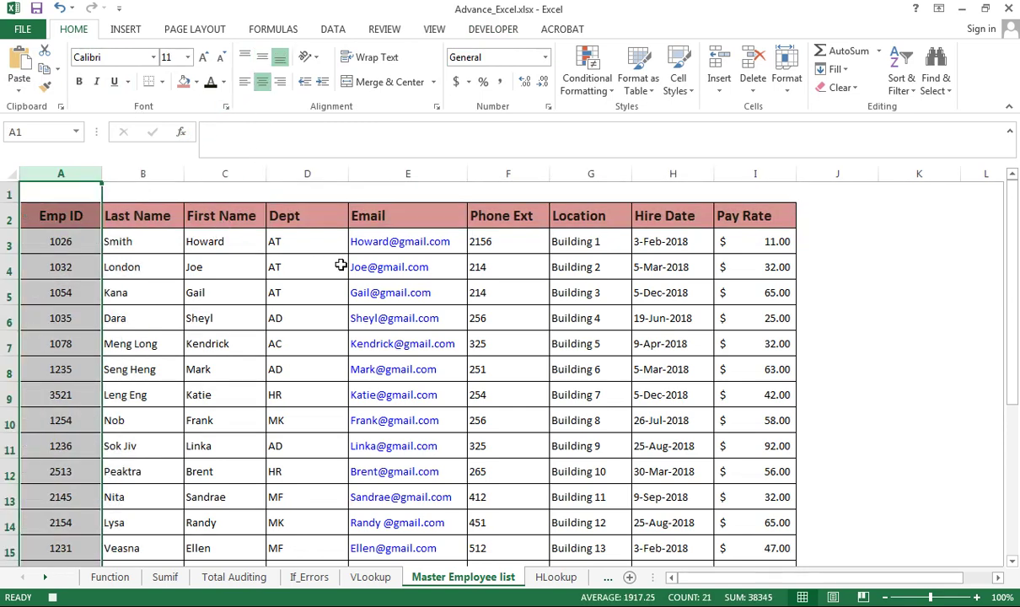
{"action": "left_click", "coordinate": [512, 171]}
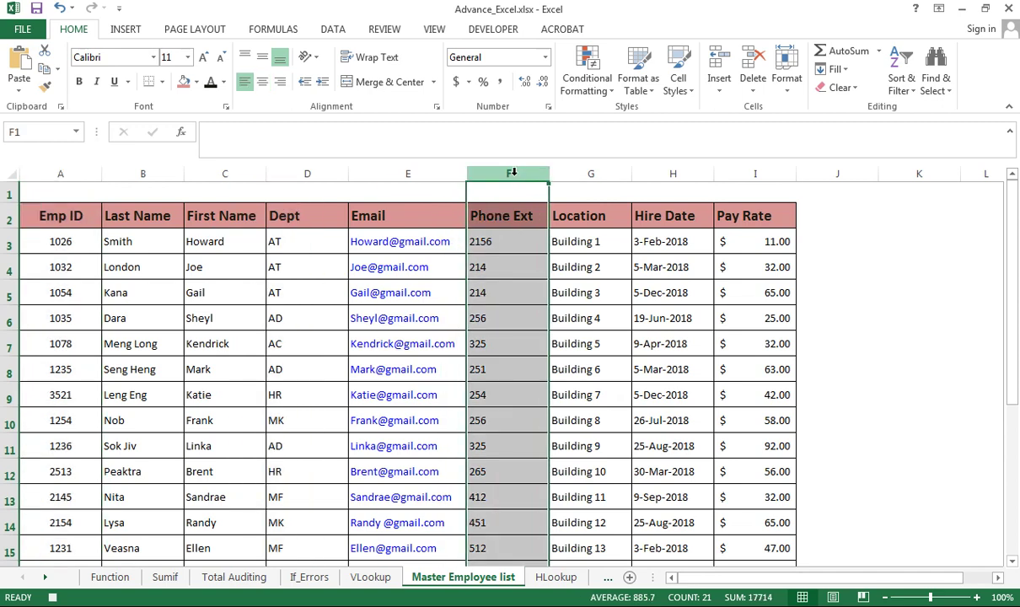
{"action": "left_click", "coordinate": [263, 81]}
{"action": "left_click", "coordinate": [279, 172]}
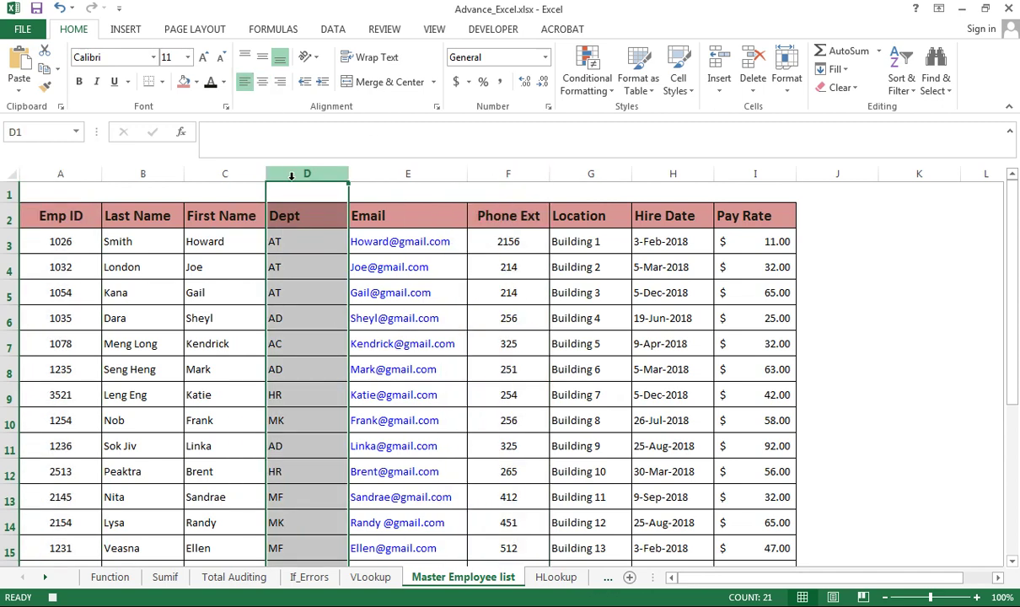
{"action": "left_click", "coordinate": [264, 83]}
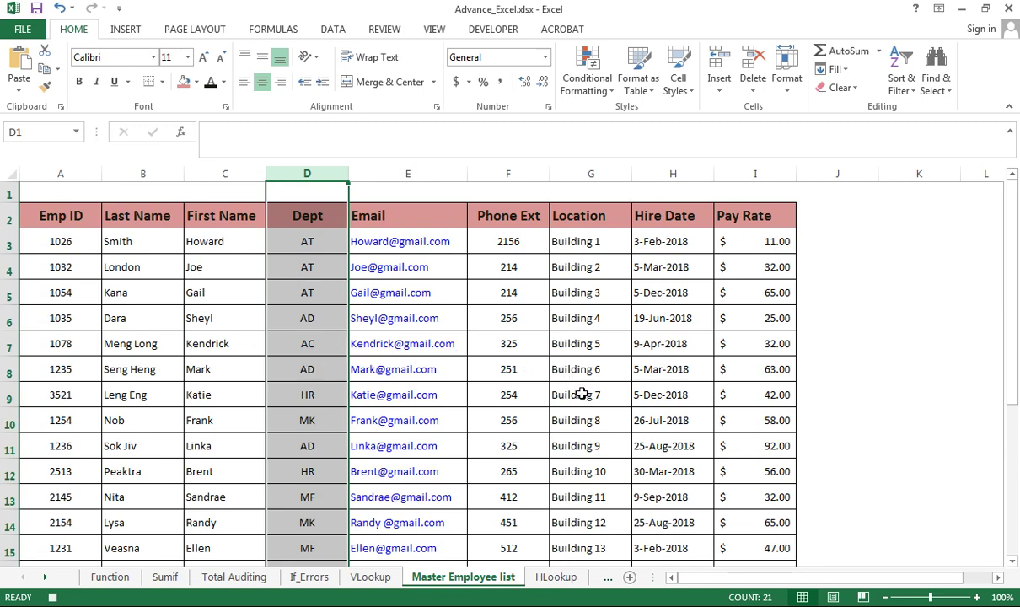
Give the Location column (G) a gray fill
{"action": "left_click", "coordinate": [590, 173]}
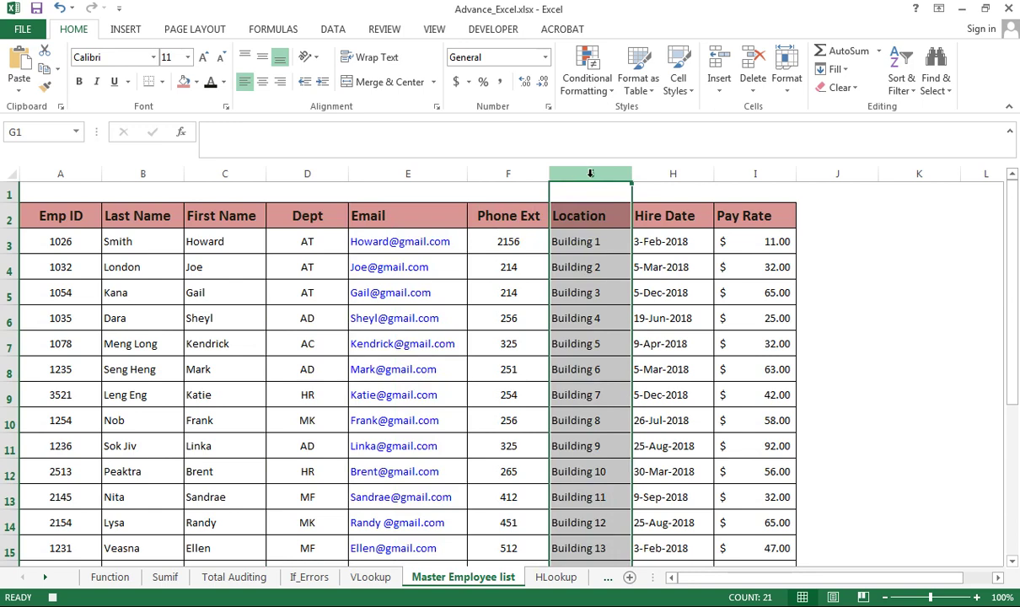
{"action": "left_click", "coordinate": [196, 83]}
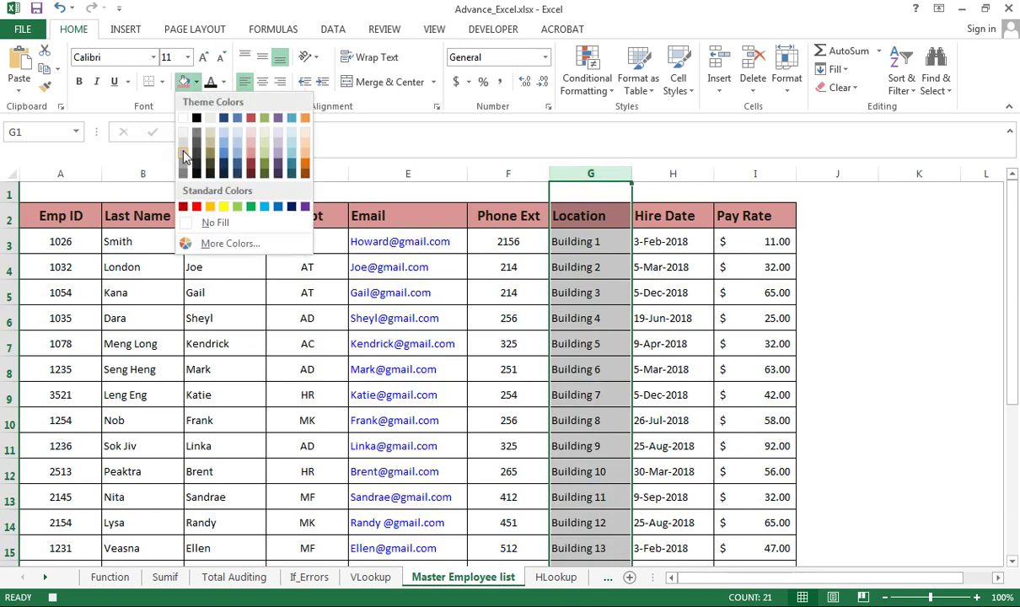
{"action": "left_click", "coordinate": [183, 152]}
{"action": "left_click", "coordinate": [666, 370]}
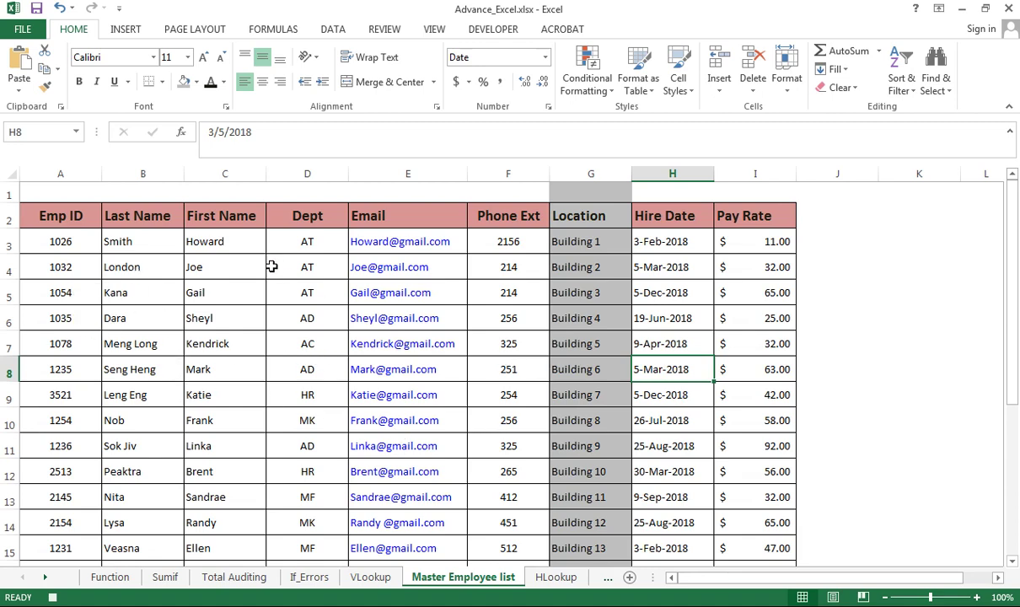
Switch to the Developer tab and select row 4 for employee 1032
{"action": "left_click", "coordinate": [489, 31]}
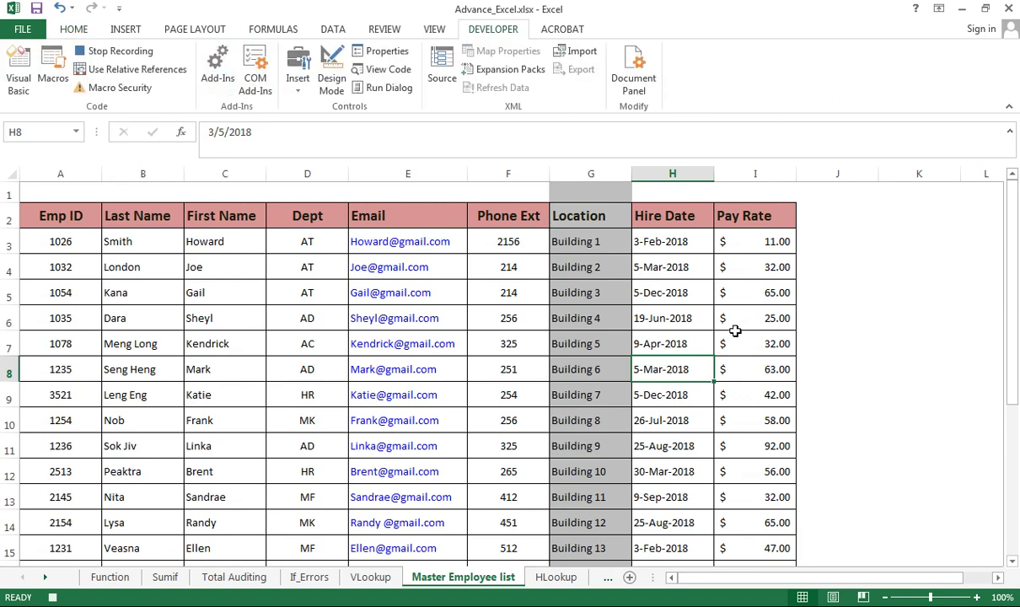
{"action": "left_click", "coordinate": [690, 471]}
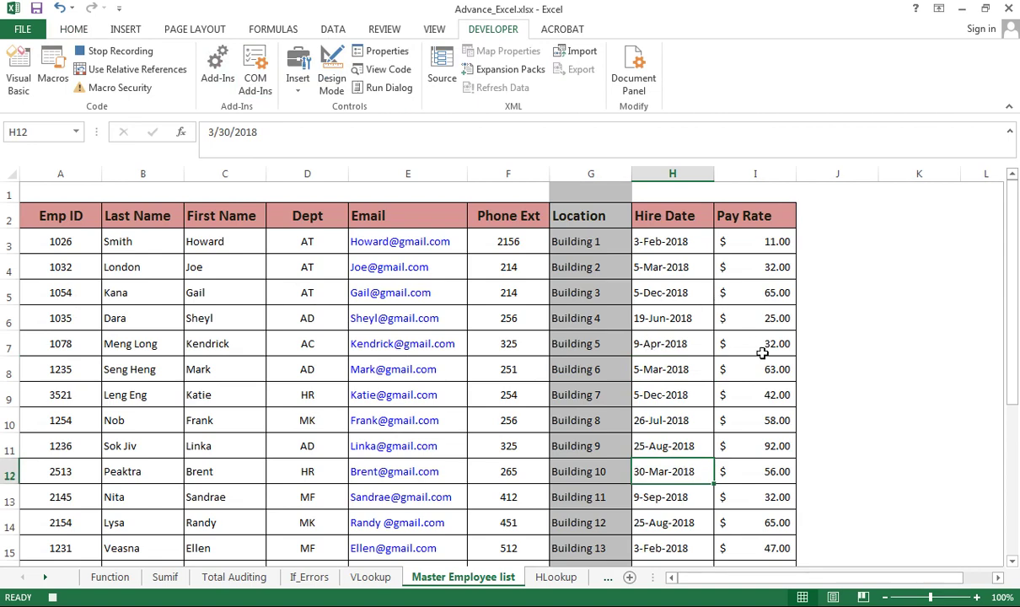
{"action": "left_click", "coordinate": [6, 267]}
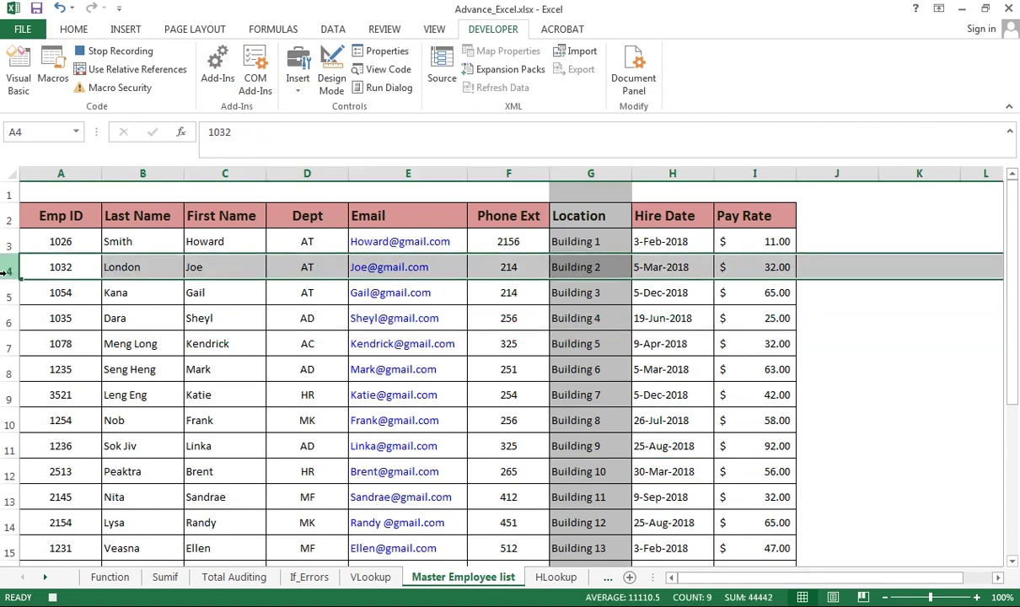
Make row 4's text red, bold and italic
{"action": "left_click", "coordinate": [76, 31]}
{"action": "left_click", "coordinate": [224, 81]}
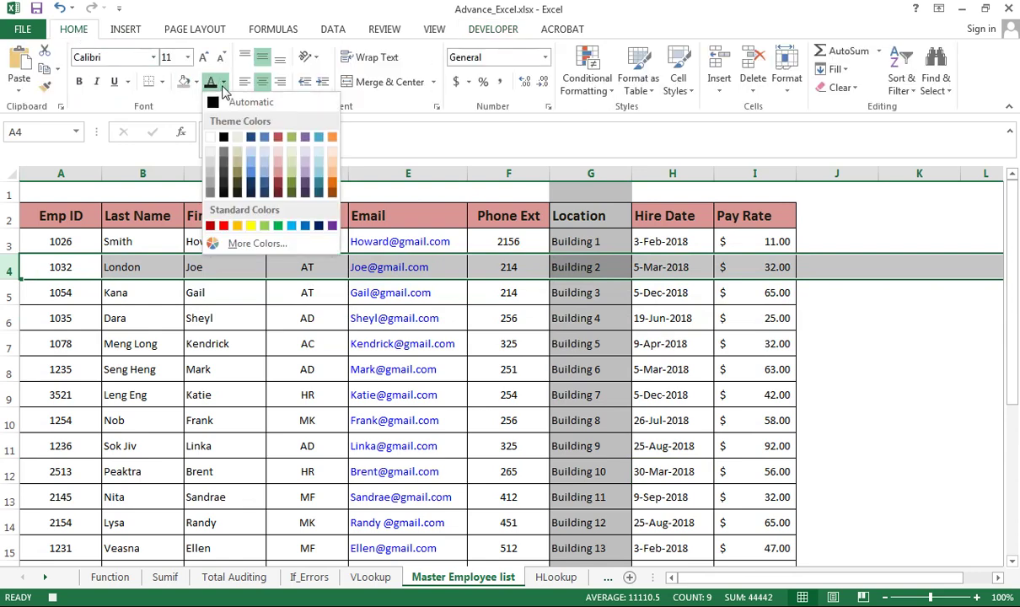
{"action": "left_click", "coordinate": [223, 226]}
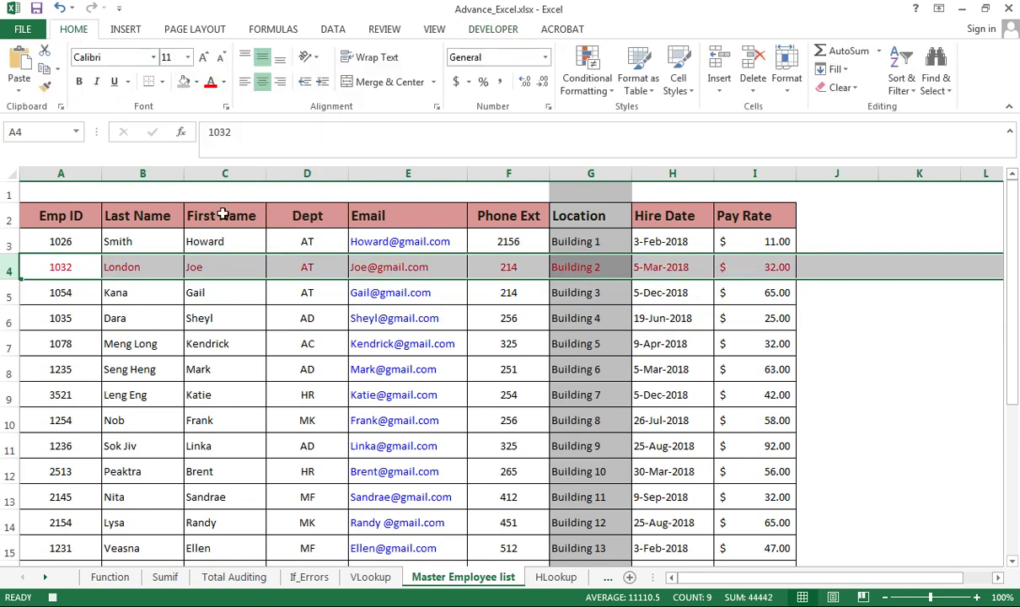
{"action": "left_click", "coordinate": [79, 83]}
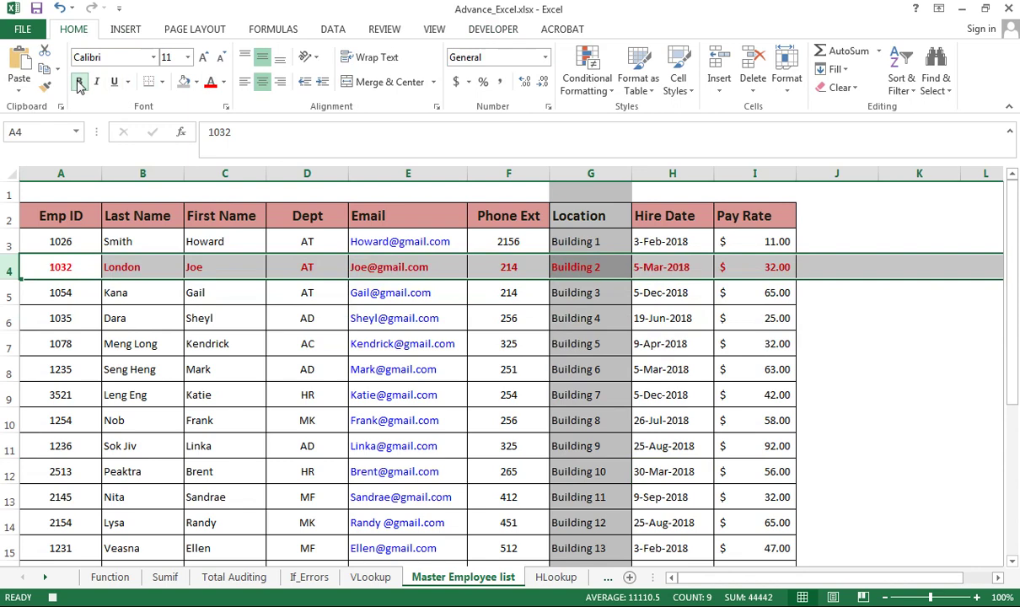
{"action": "left_click", "coordinate": [95, 84]}
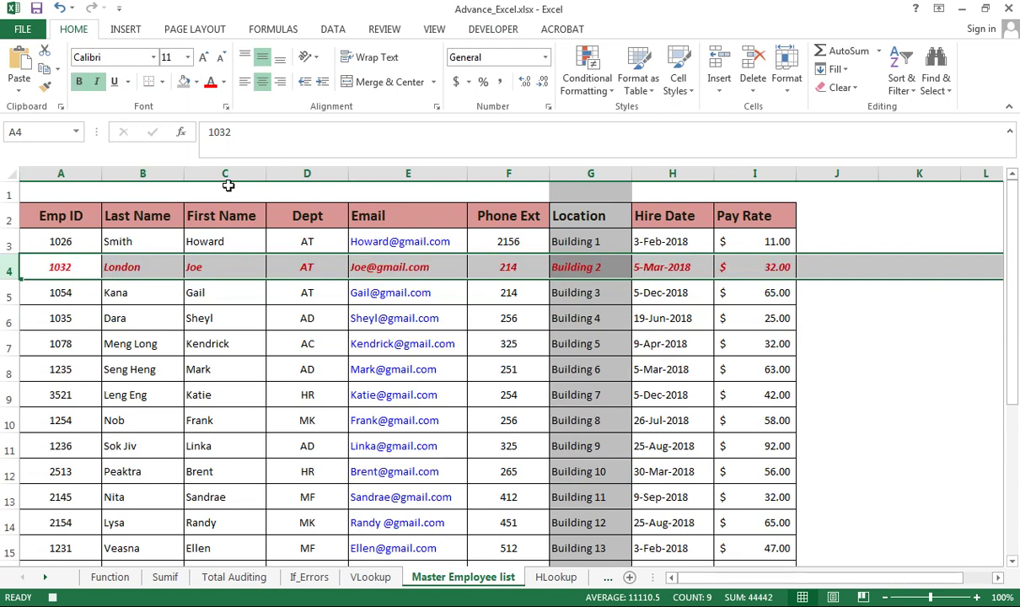
{"action": "left_click", "coordinate": [493, 29]}
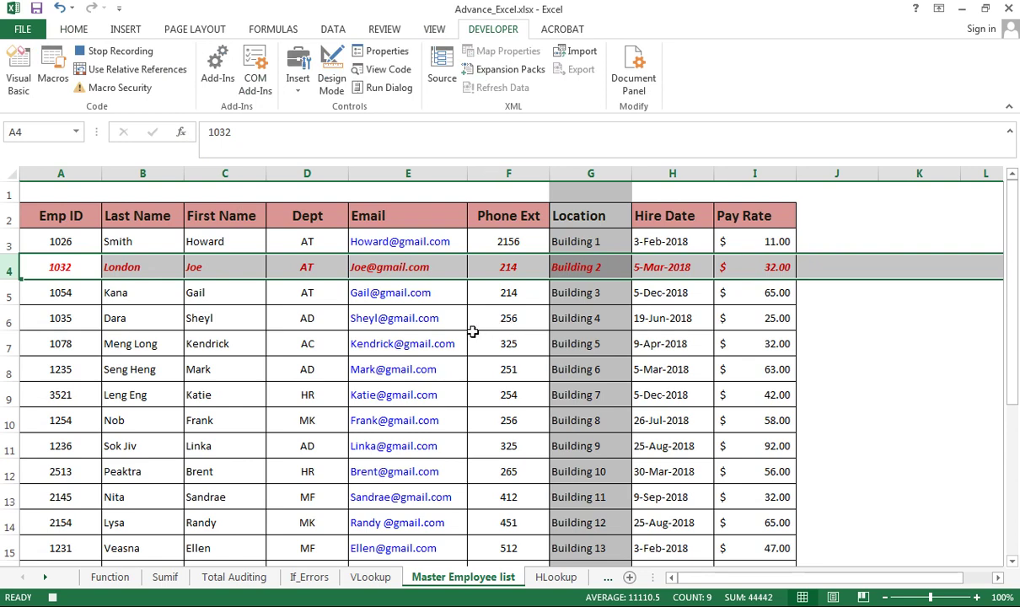
Stop recording and save Advance_Excel.xlsx as macro-free, accepting the Document Inspector notice
{"action": "left_click", "coordinate": [126, 52]}
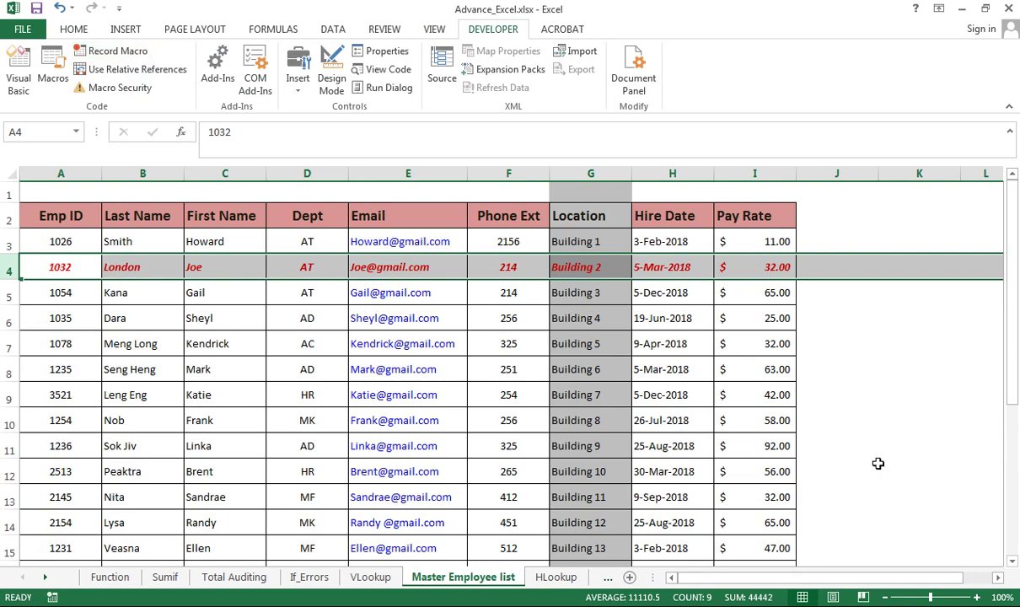
{"action": "left_click", "coordinate": [37, 9]}
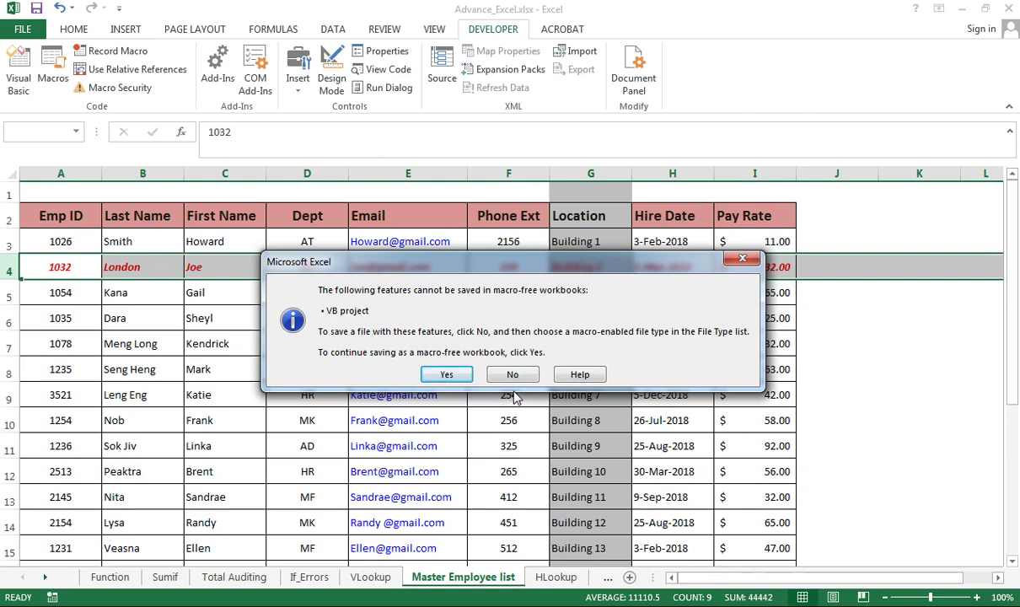
{"action": "left_click", "coordinate": [445, 372]}
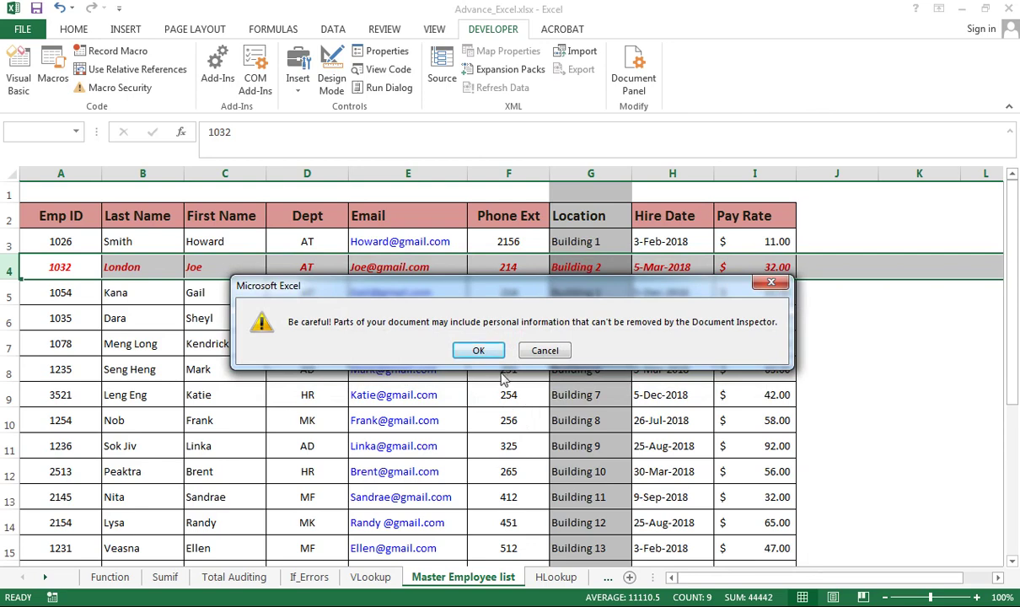
{"action": "left_click", "coordinate": [474, 349]}
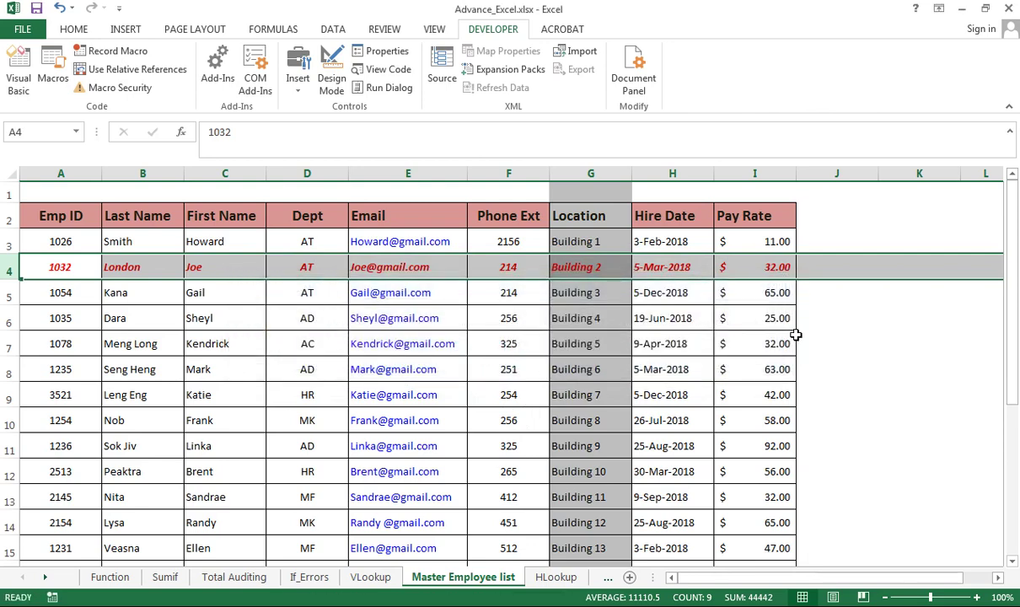
{"action": "left_click", "coordinate": [847, 313]}
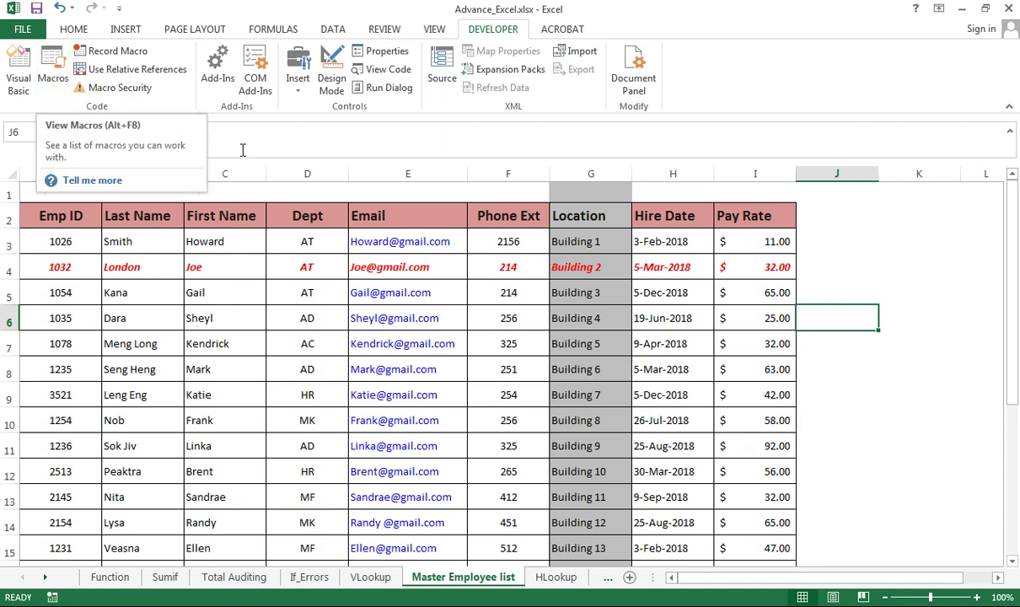
{"action": "left_click", "coordinate": [829, 267]}
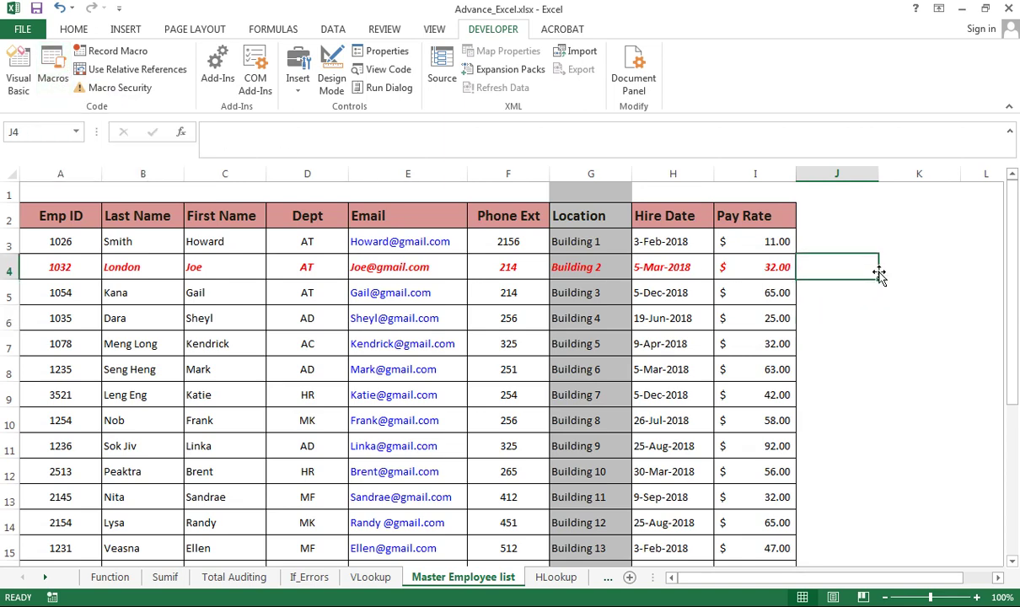
{"action": "left_click", "coordinate": [904, 324]}
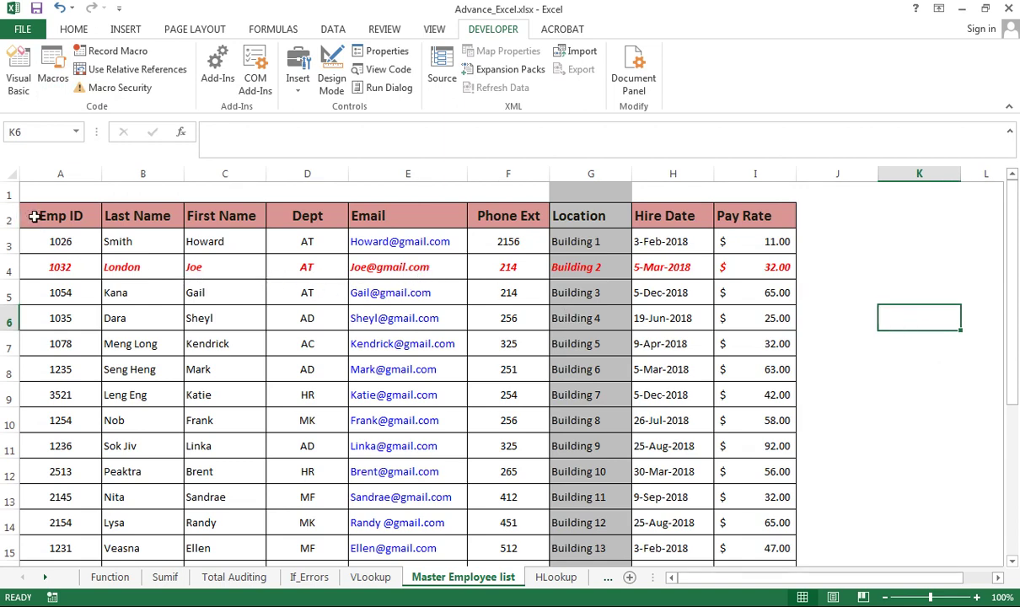
{"action": "left_click_drag", "start_coordinate": [37, 216], "coordinate": [326, 362]}
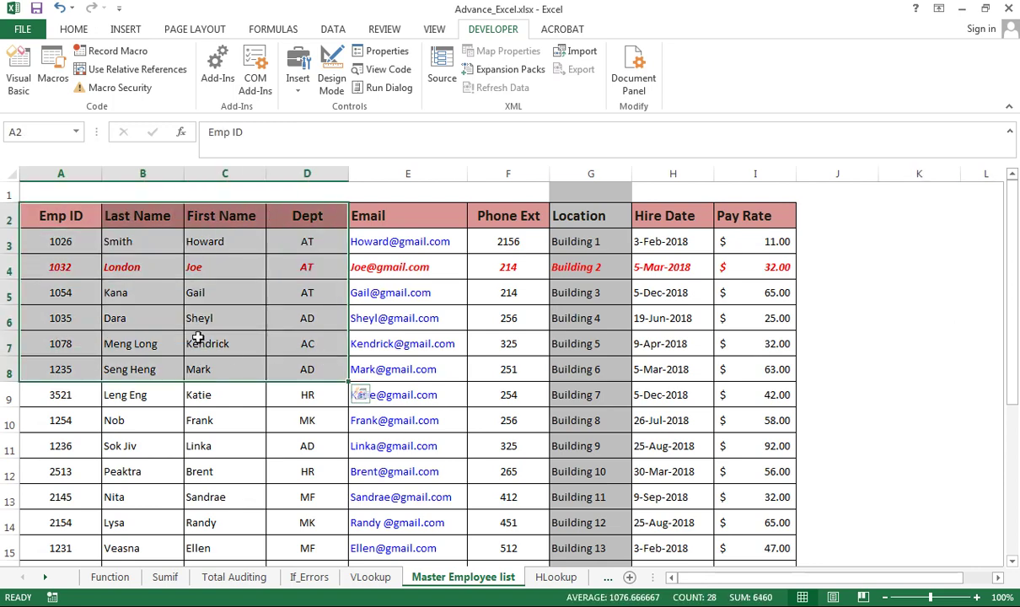
{"action": "left_click", "coordinate": [13, 174]}
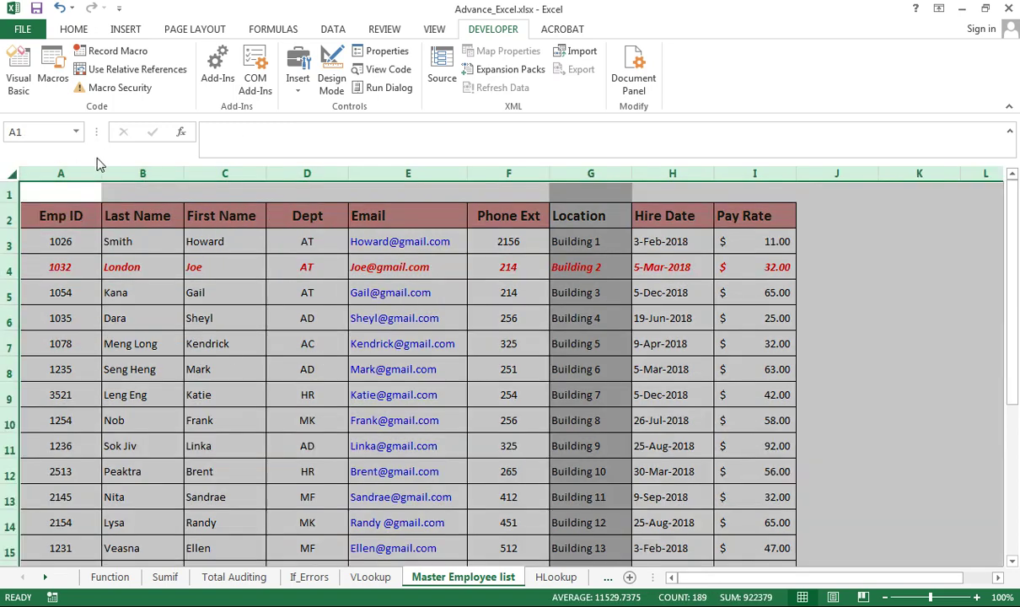
Remove all cell borders from the employee table with No Border
{"action": "left_click", "coordinate": [74, 30]}
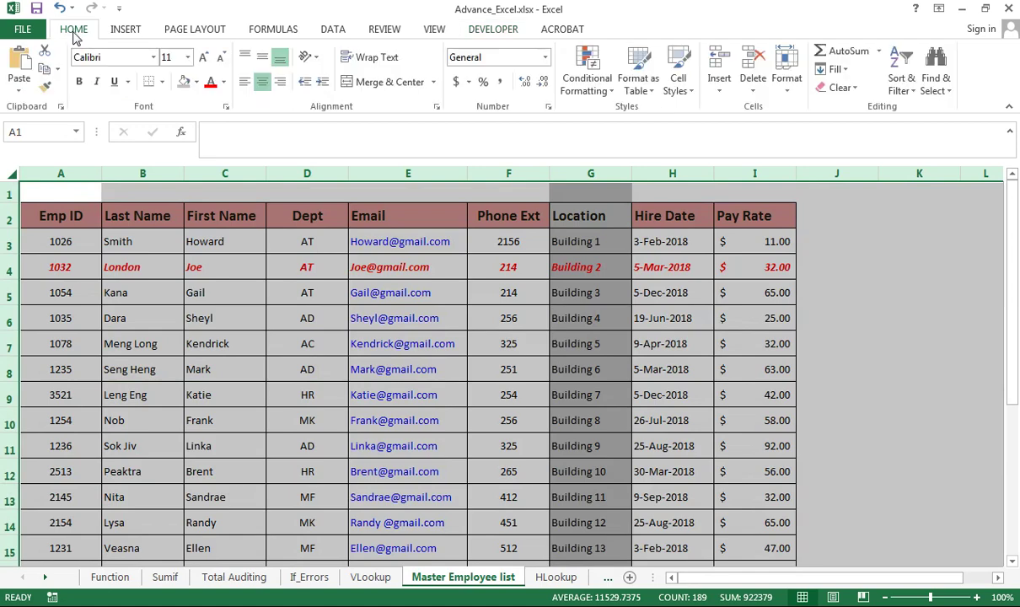
{"action": "left_click", "coordinate": [84, 90]}
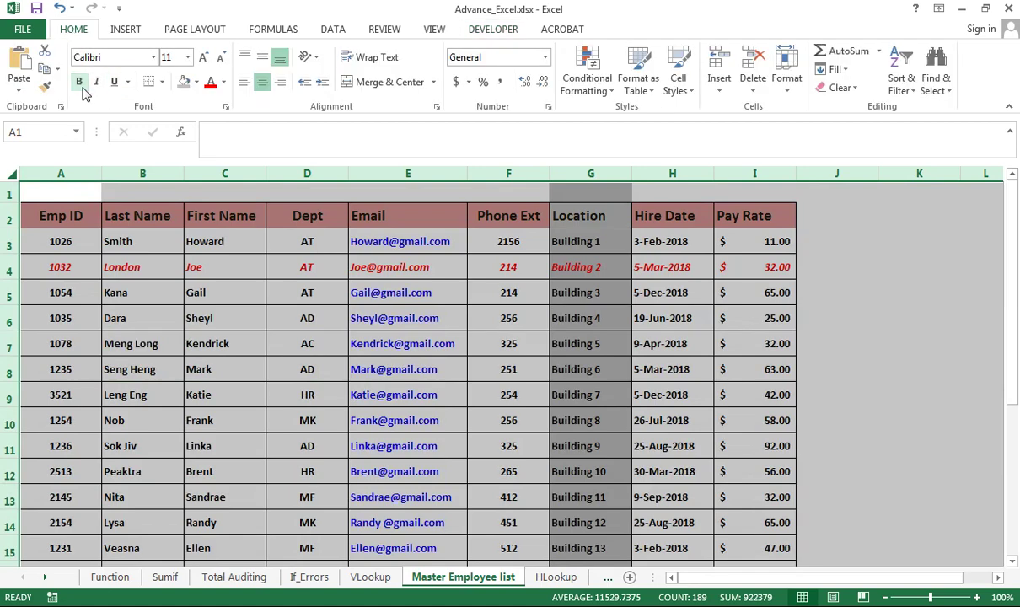
{"action": "left_click", "coordinate": [82, 87]}
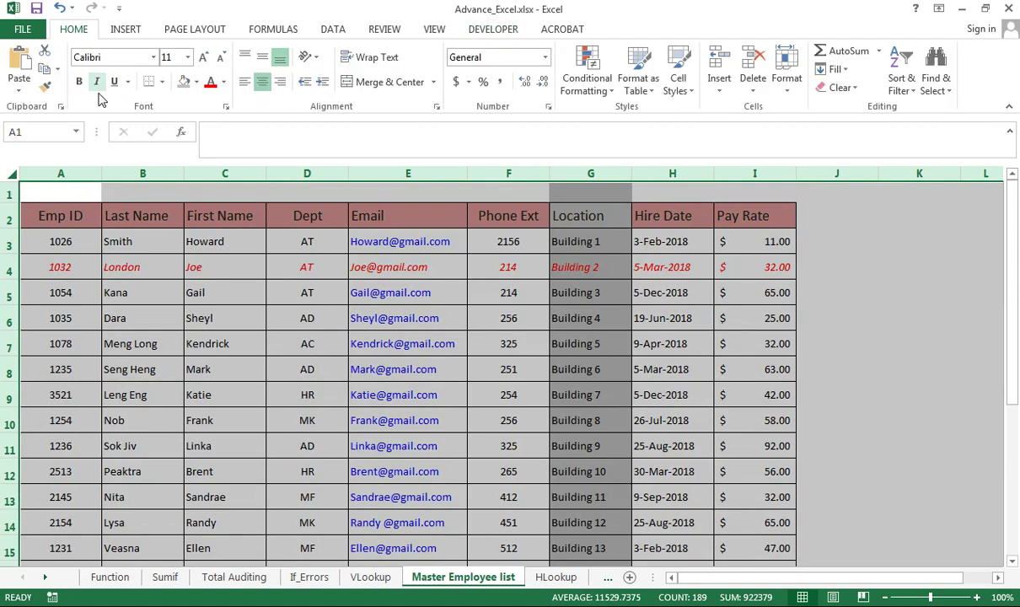
{"action": "left_click", "coordinate": [161, 82]}
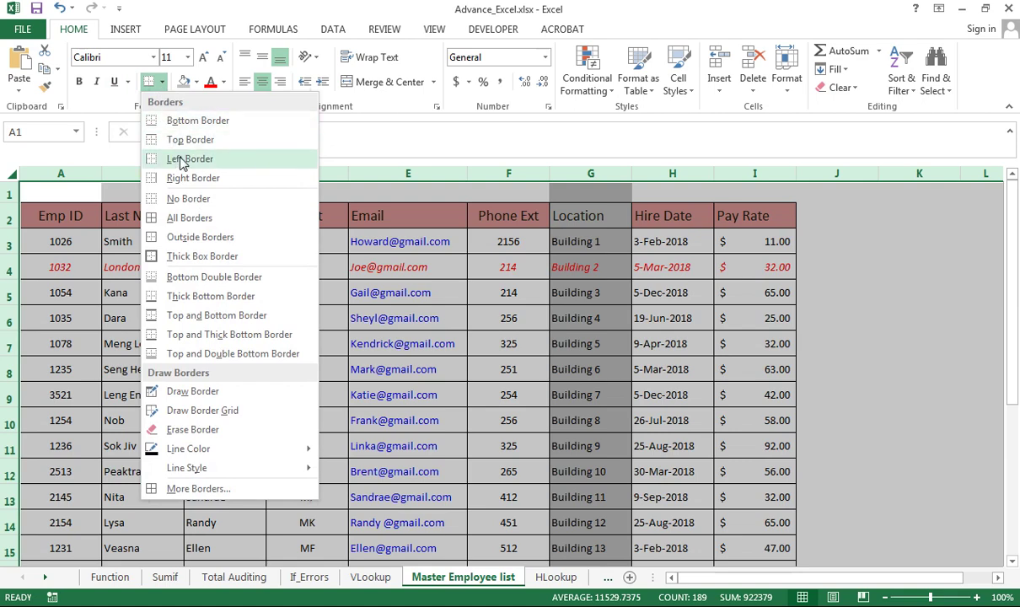
{"action": "left_click", "coordinate": [178, 202]}
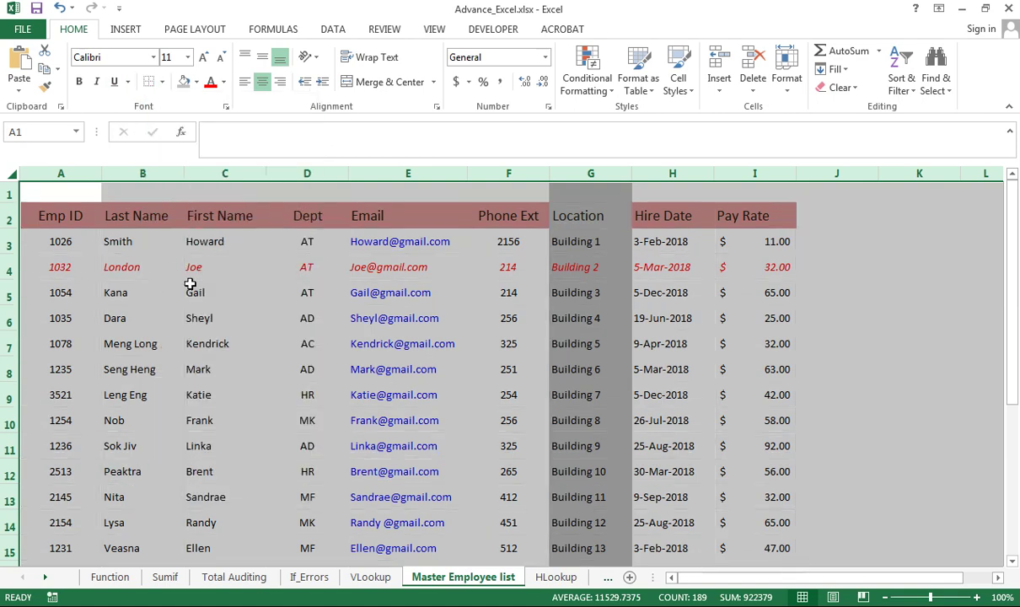
{"action": "left_click", "coordinate": [151, 239]}
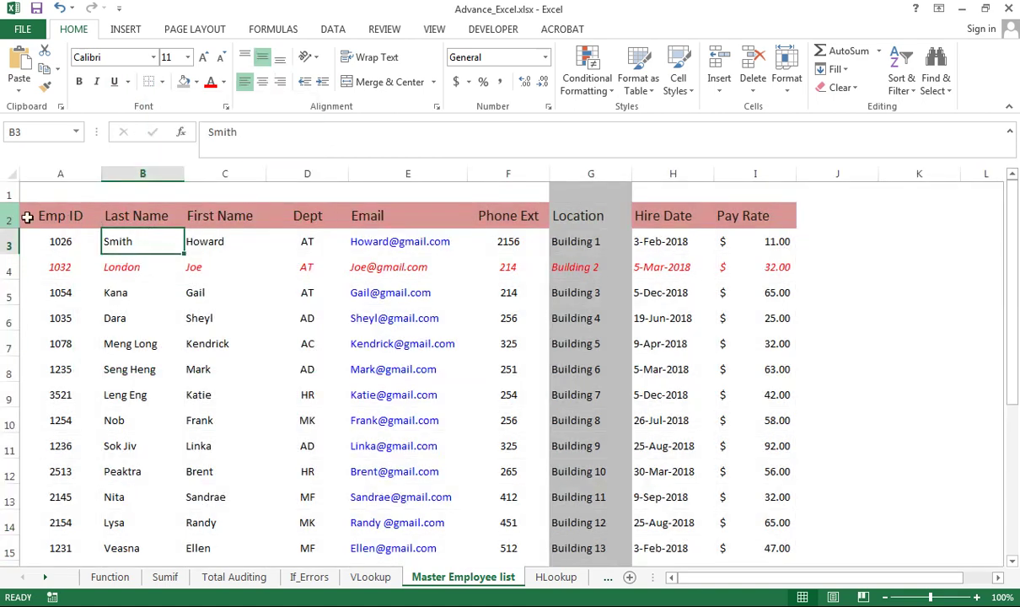
Set the header row A2:I2 fill to No Fill
{"action": "left_click_drag", "start_coordinate": [27, 218], "coordinate": [725, 218]}
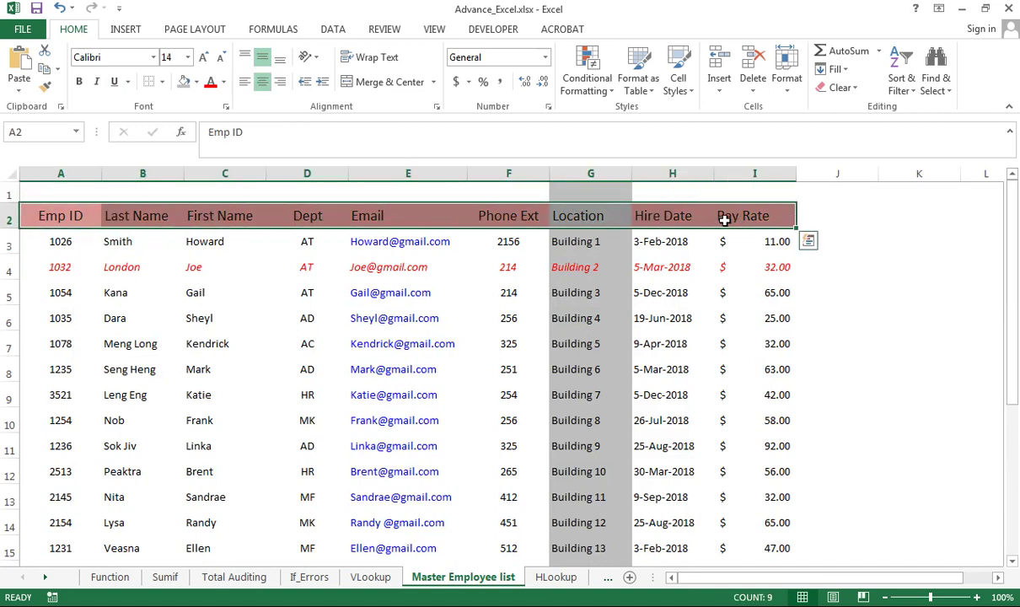
{"action": "left_click", "coordinate": [196, 82]}
{"action": "left_click", "coordinate": [193, 229]}
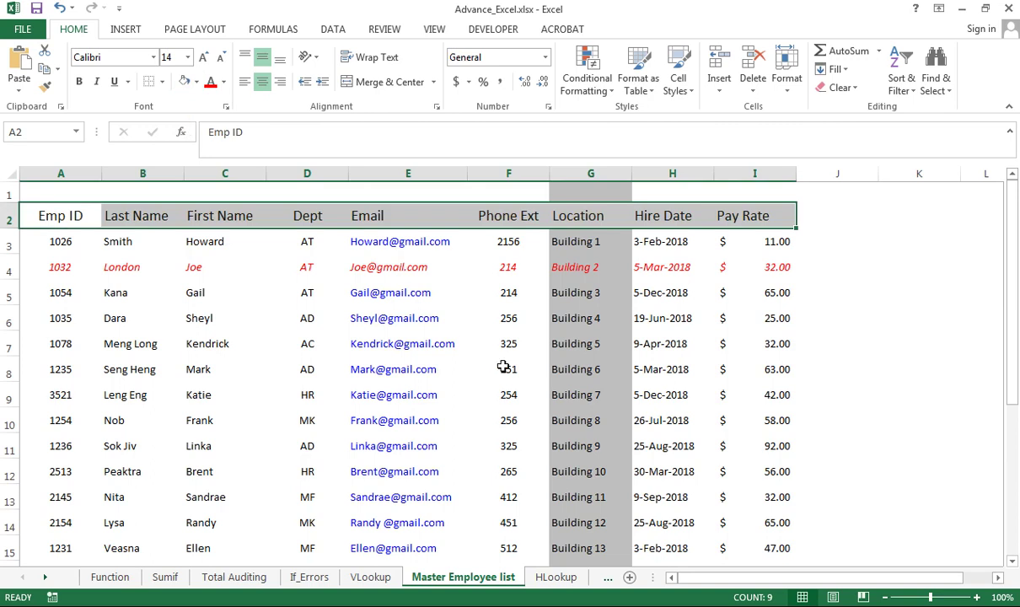
{"action": "left_click", "coordinate": [590, 173]}
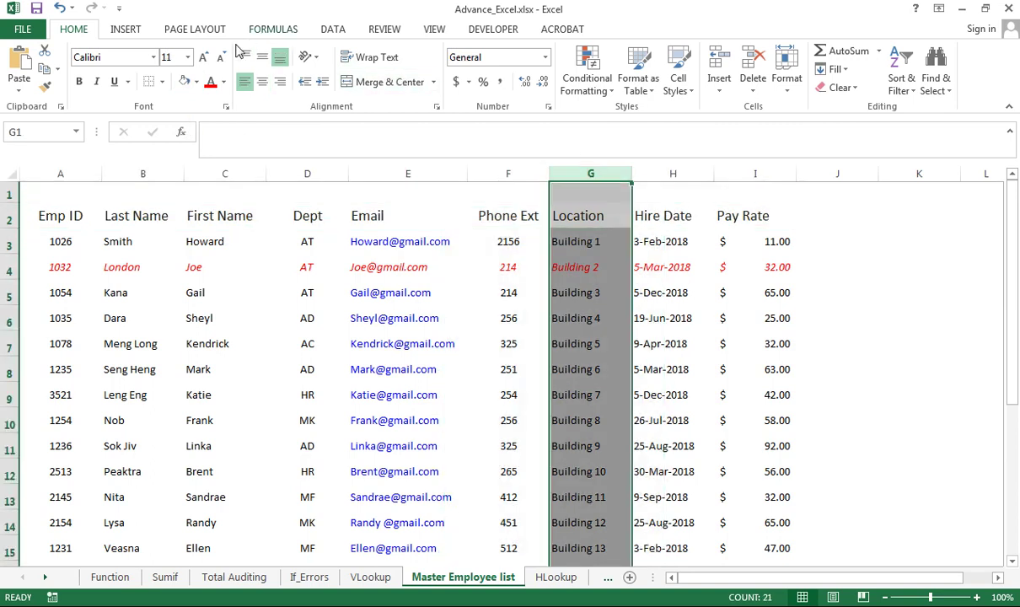
Fill column G white and set row 4's font colour to Automatic black
{"action": "left_click", "coordinate": [196, 82]}
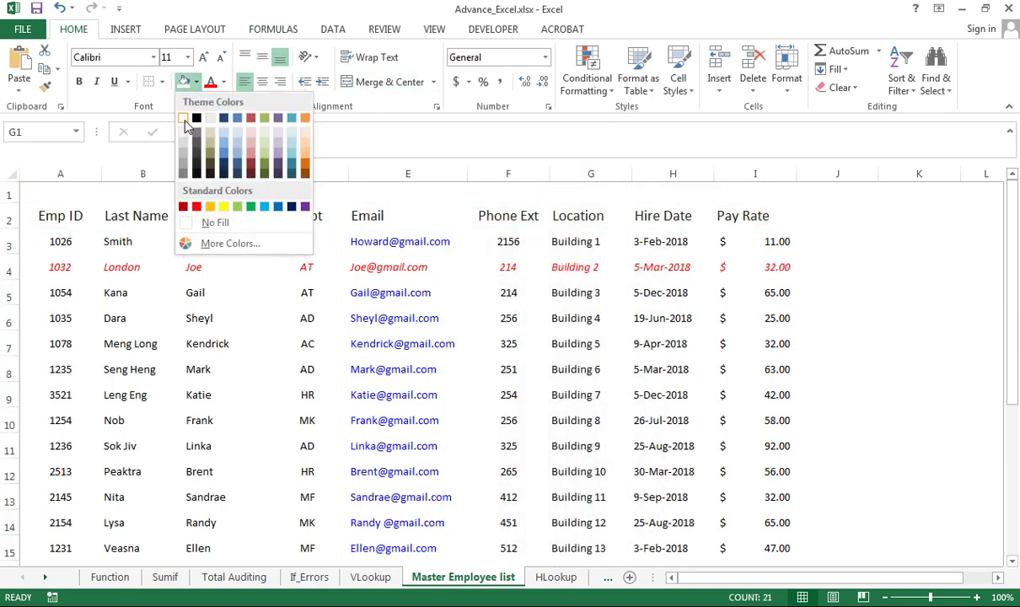
{"action": "key", "text": "Escape"}
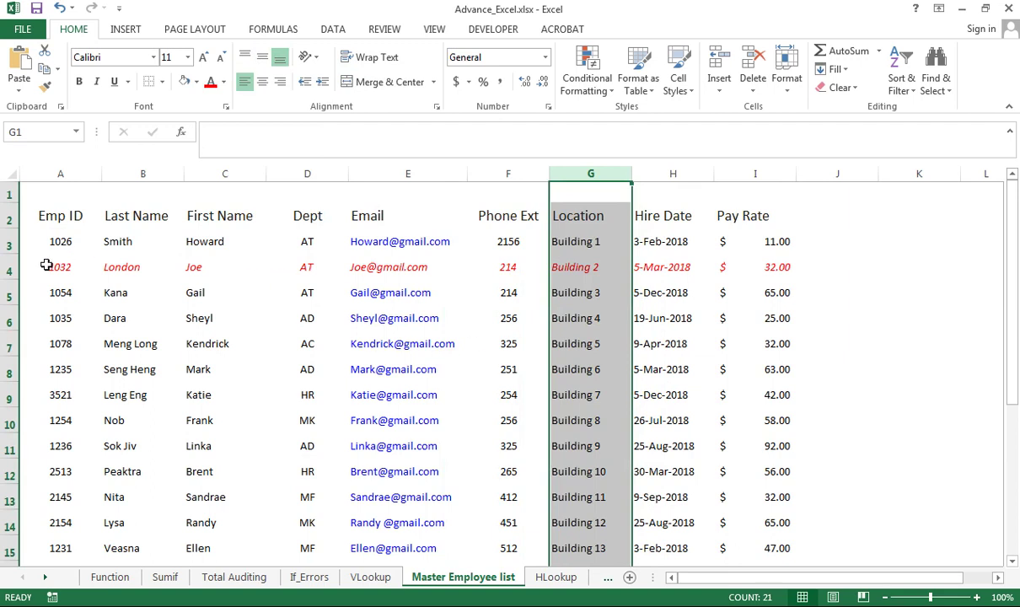
{"action": "left_click", "coordinate": [10, 267]}
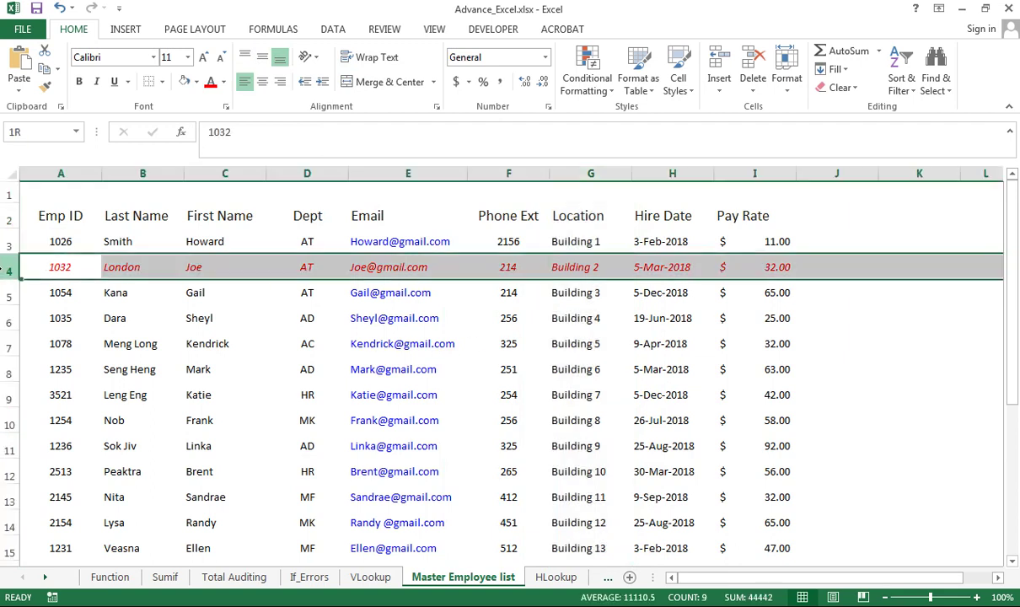
{"action": "left_click", "coordinate": [223, 82]}
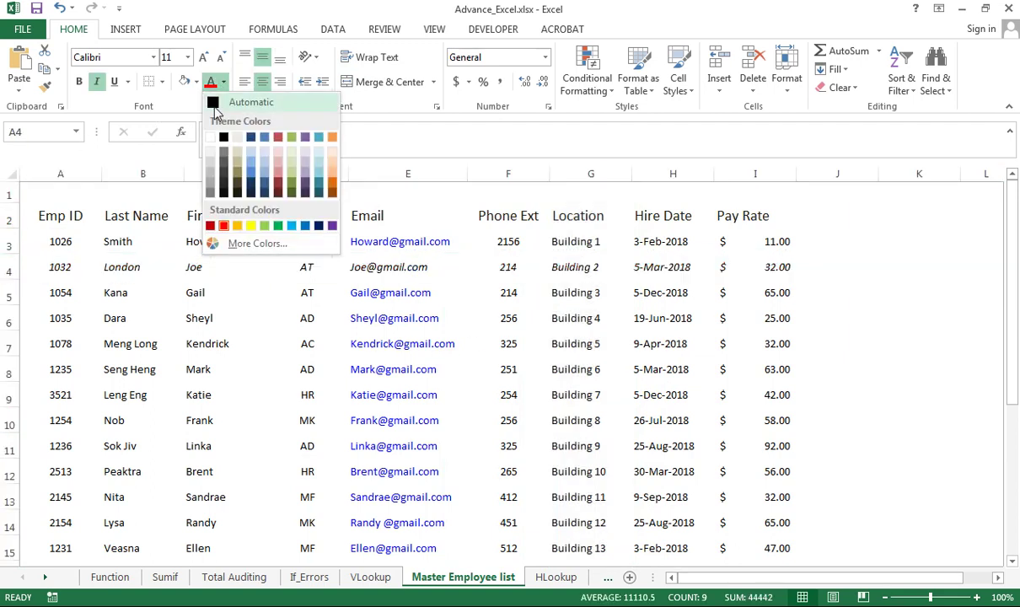
{"action": "left_click", "coordinate": [215, 106]}
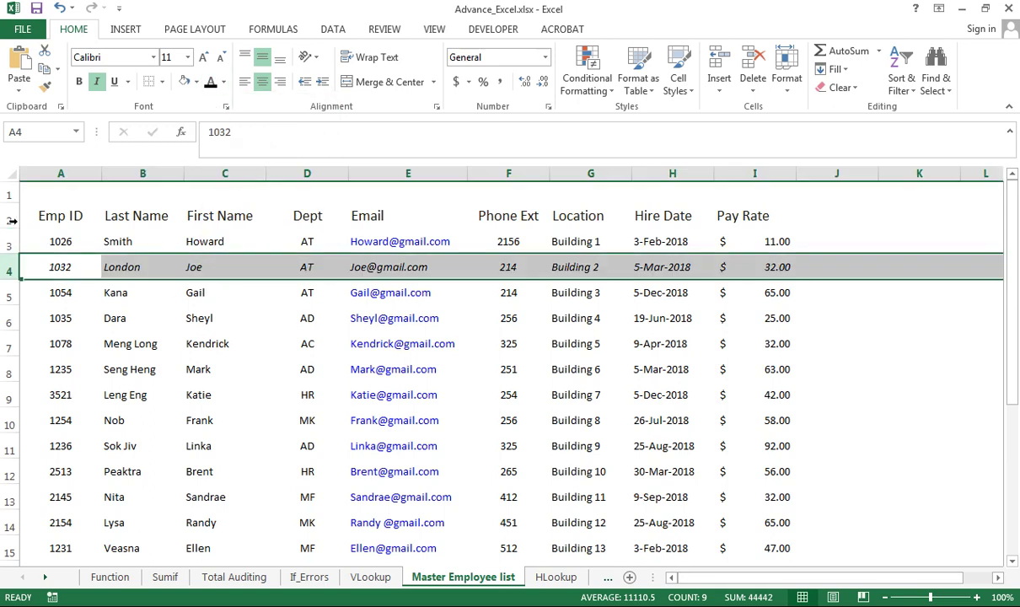
Left-align the Emp ID (A) and Phone Ext (F) columns
{"action": "left_click", "coordinate": [62, 170]}
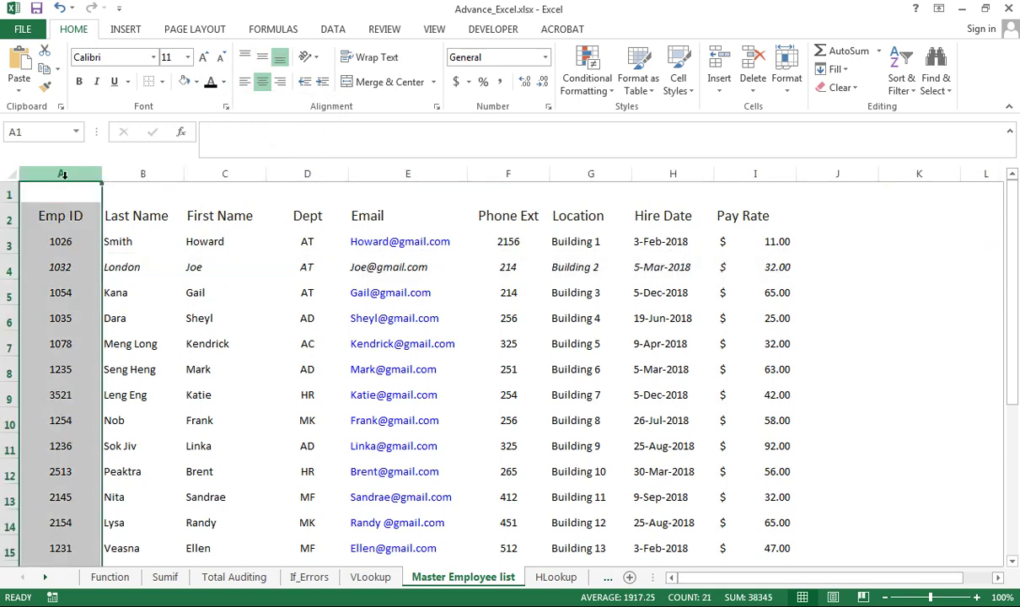
{"action": "left_click", "coordinate": [243, 82]}
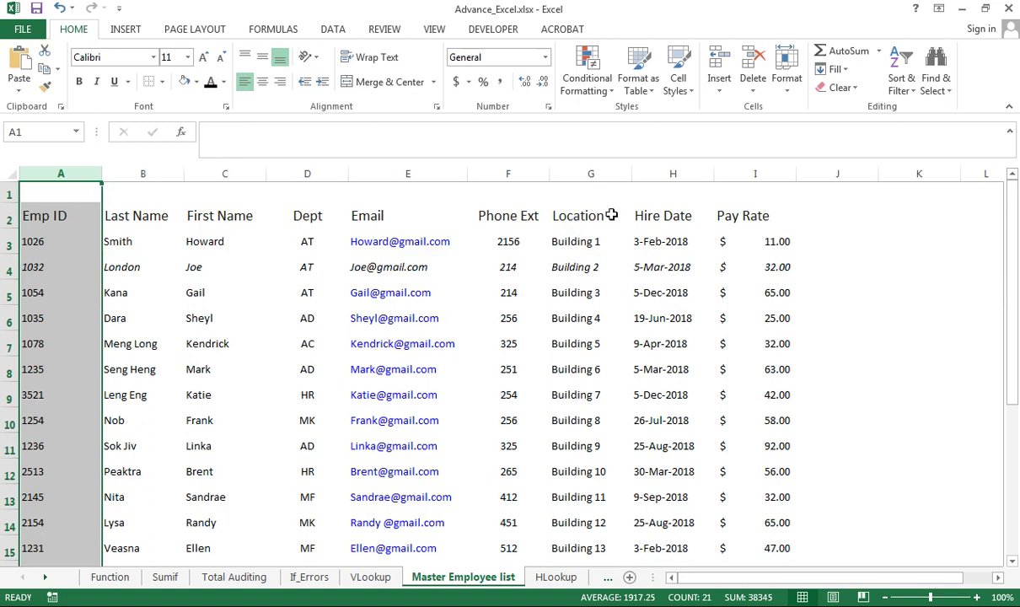
{"action": "left_click", "coordinate": [525, 219]}
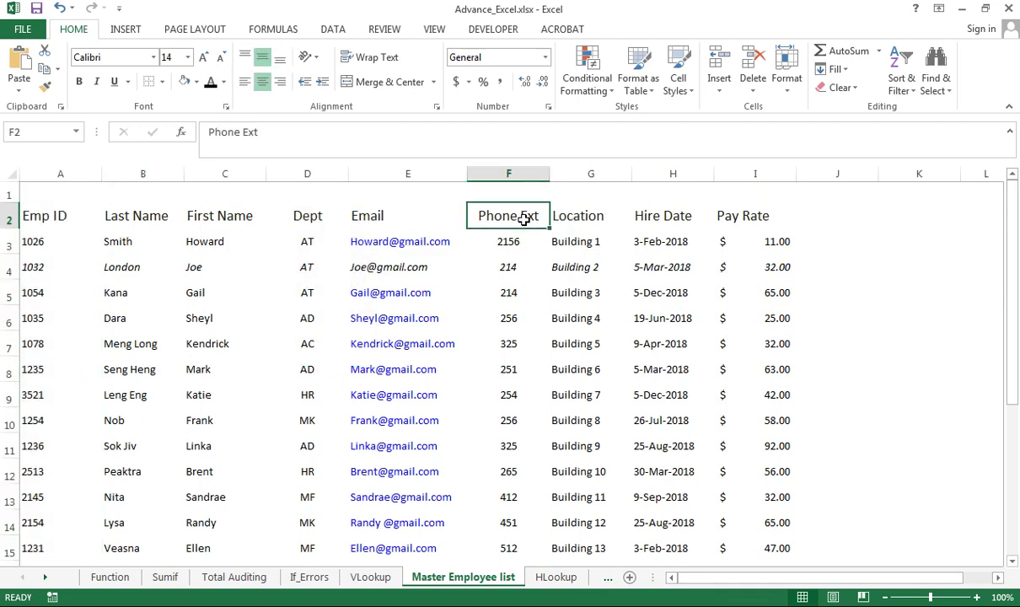
{"action": "left_click", "coordinate": [510, 173]}
{"action": "left_click", "coordinate": [244, 85]}
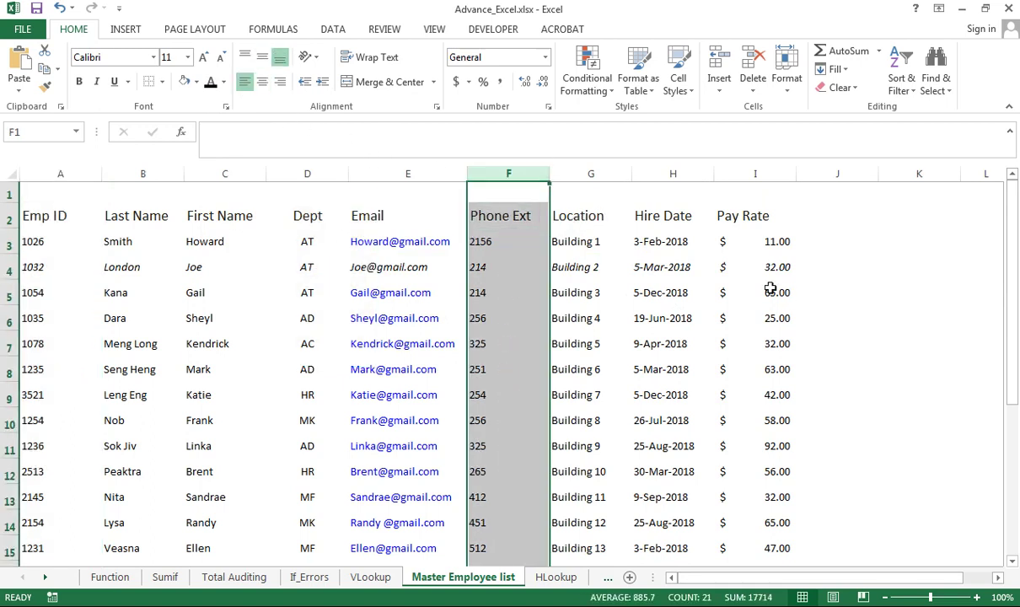
{"action": "left_click", "coordinate": [896, 307]}
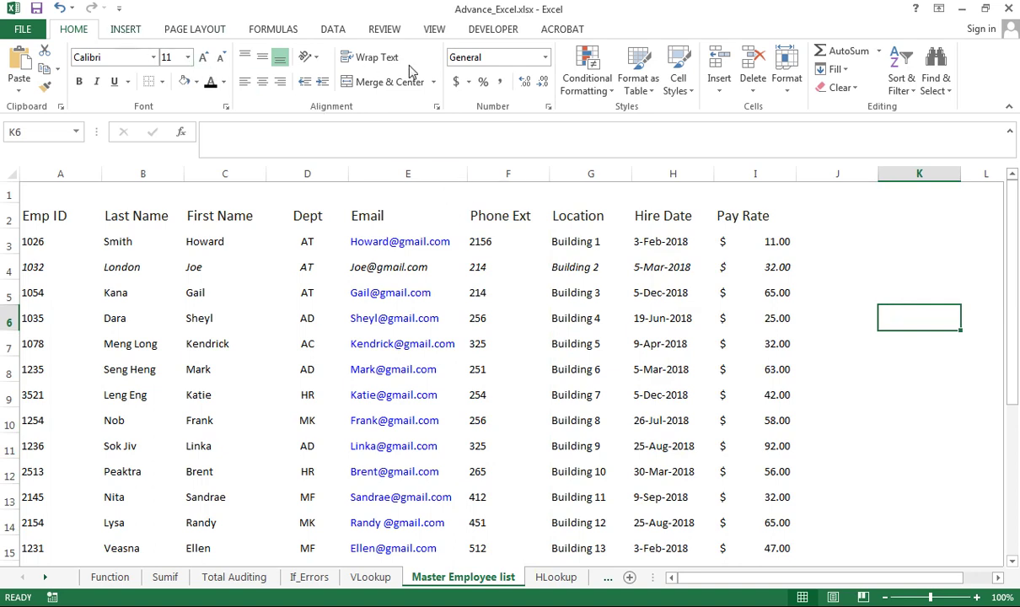
Draw a form-control button over K2:L4 and assign it the format_table macro
{"action": "left_click", "coordinate": [478, 30]}
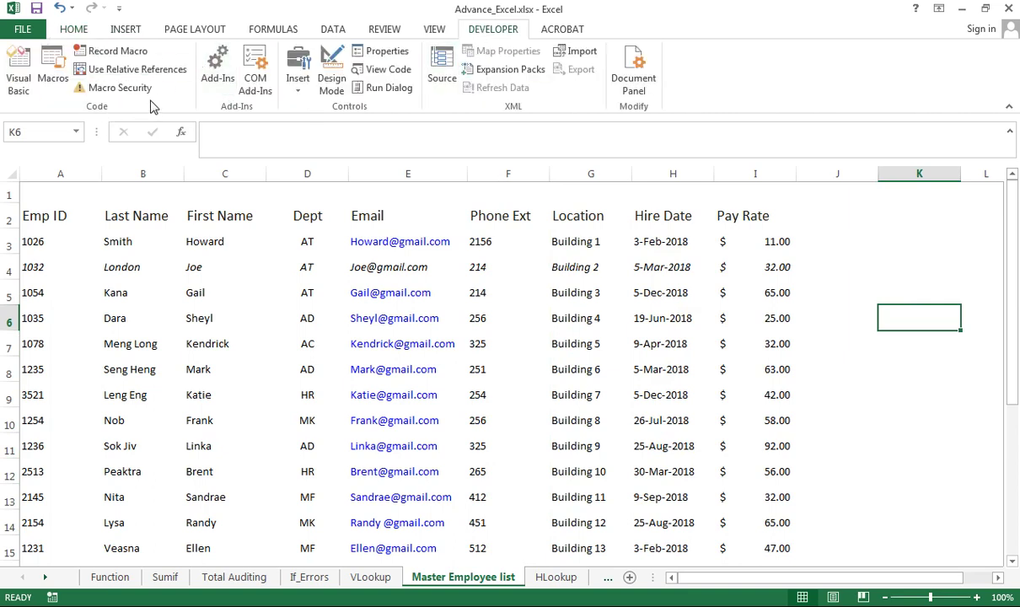
{"action": "left_click", "coordinate": [298, 82]}
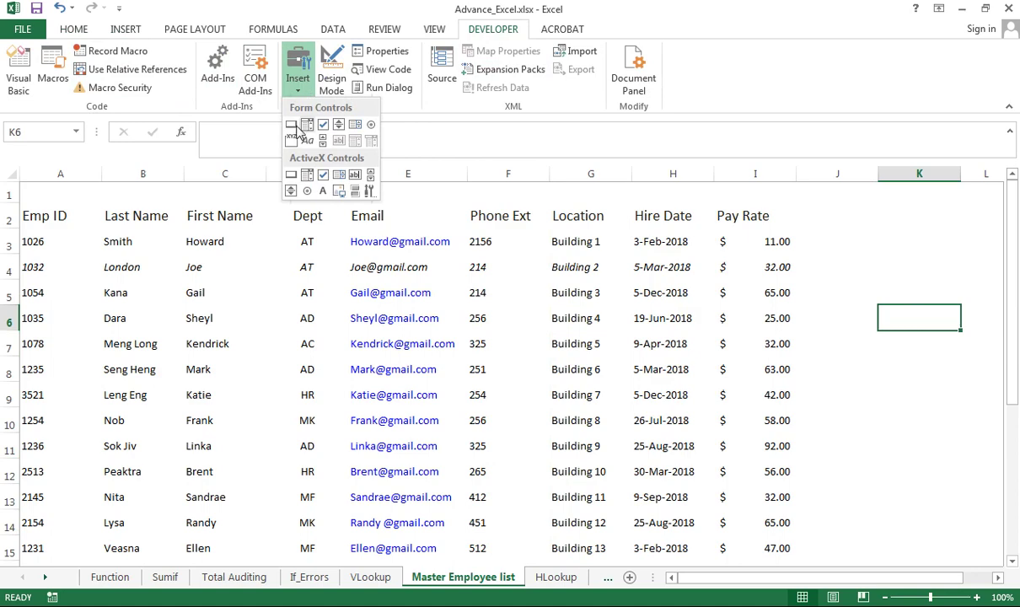
{"action": "left_click", "coordinate": [291, 124]}
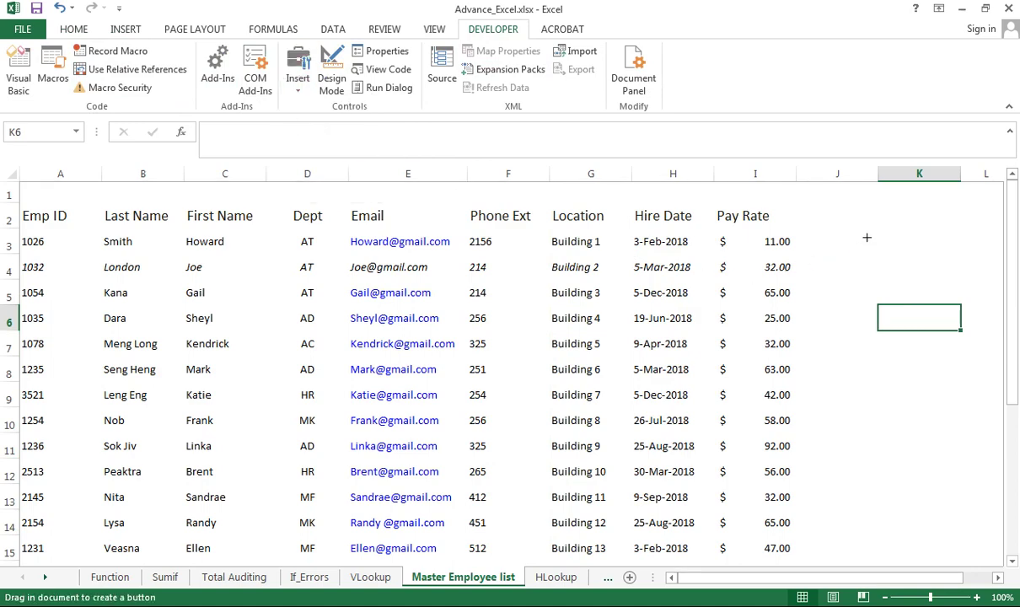
{"action": "left_click_drag", "start_coordinate": [887, 217], "coordinate": [984, 277]}
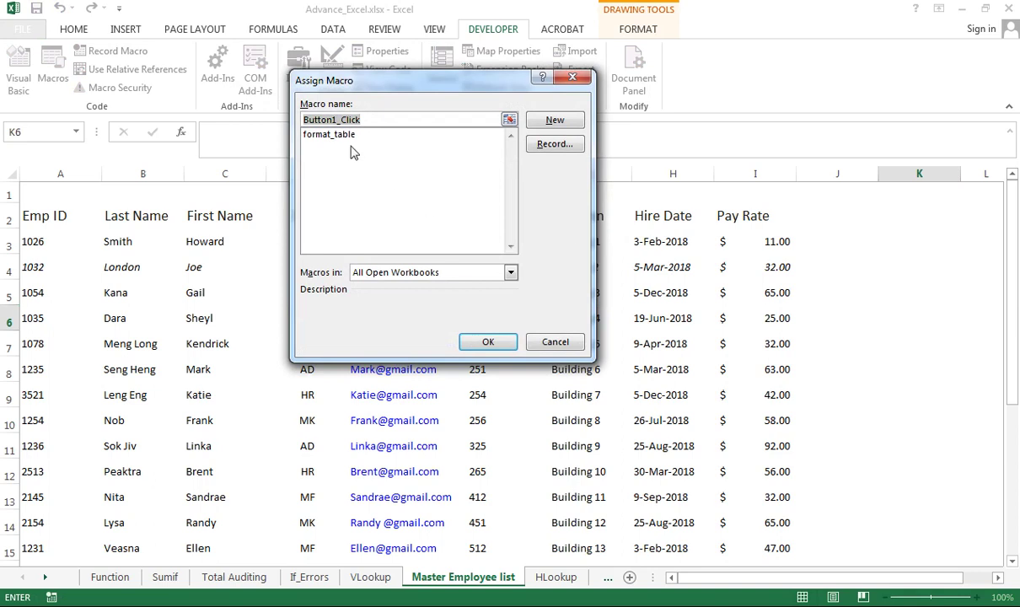
{"action": "left_click", "coordinate": [335, 136]}
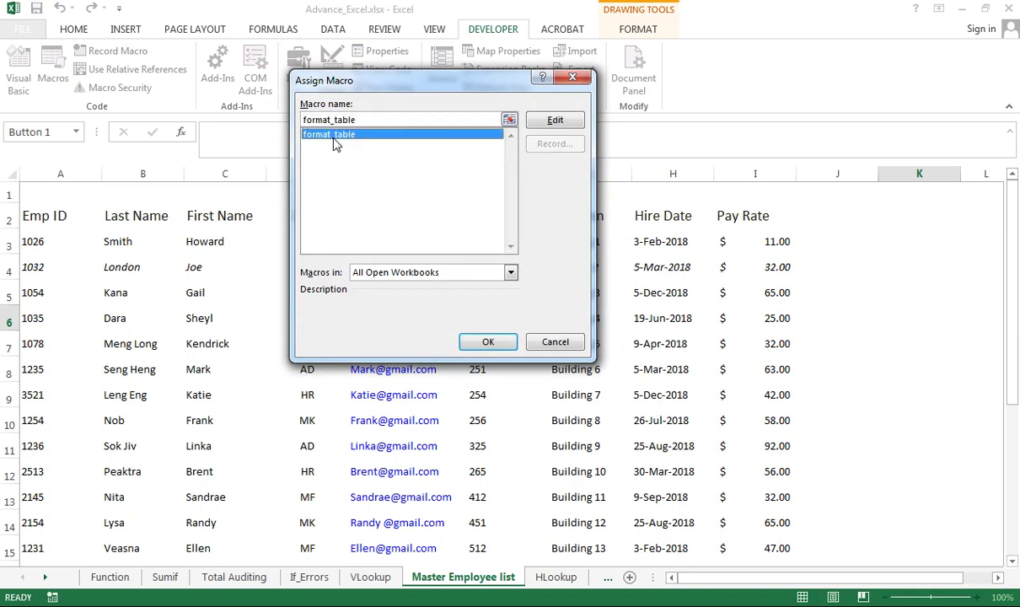
{"action": "left_click", "coordinate": [476, 341]}
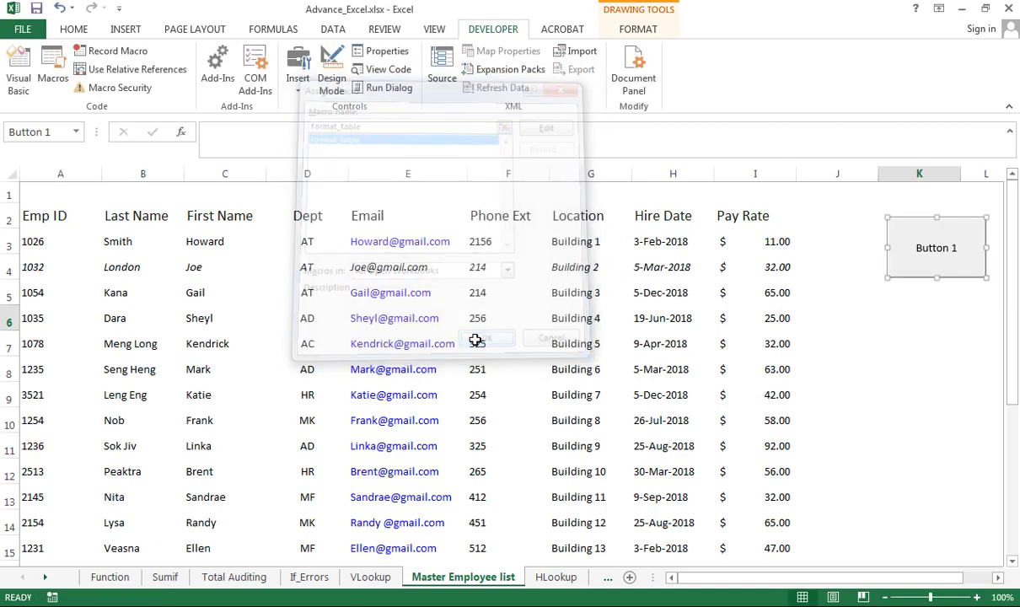
Change the button's caption to 'format Table'
{"action": "left_click", "coordinate": [954, 246]}
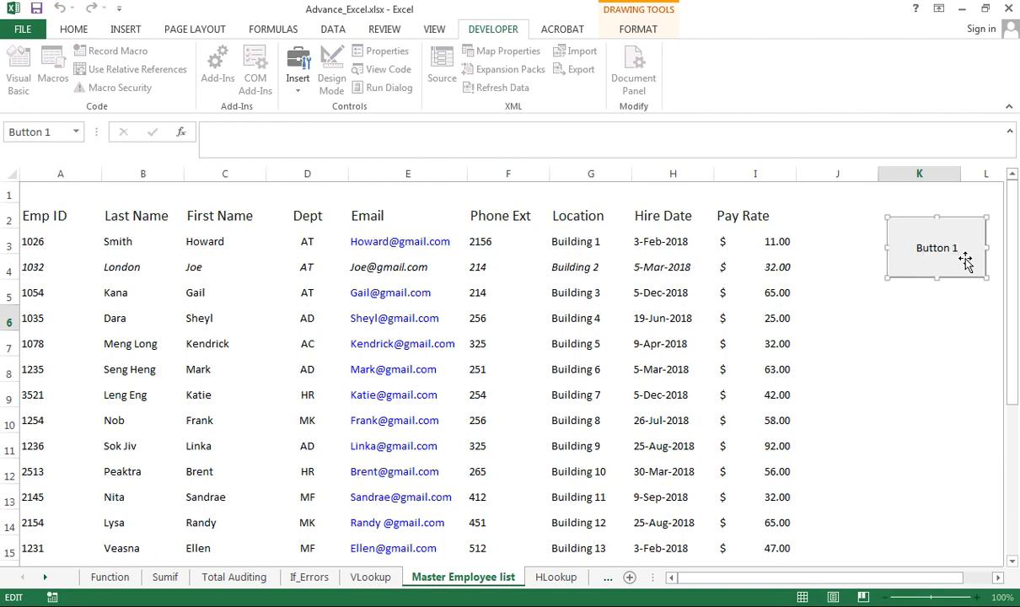
{"action": "key", "text": "BackSpace"}
{"action": "key", "text": "BackSpace"}
{"action": "key", "text": "BackSpace"}
{"action": "type", "text": "at "}
{"action": "type", "text": "Table"}
{"action": "key", "text": "Return"}
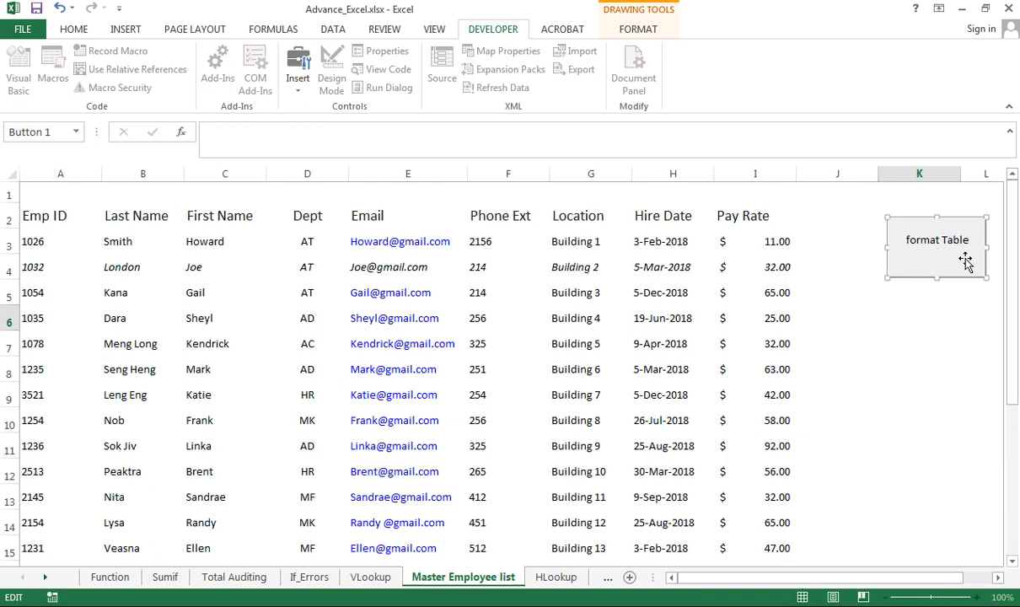
Run format_table from the format Table button to restore the red header, red bold row 4 and grey Location column
{"action": "left_click", "coordinate": [951, 344]}
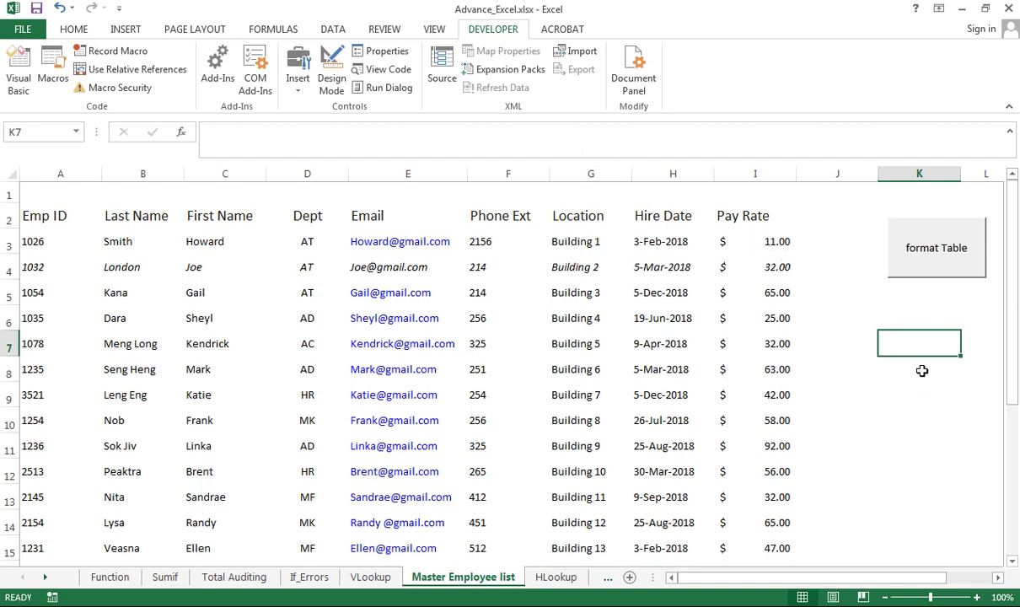
{"action": "left_click", "coordinate": [937, 264]}
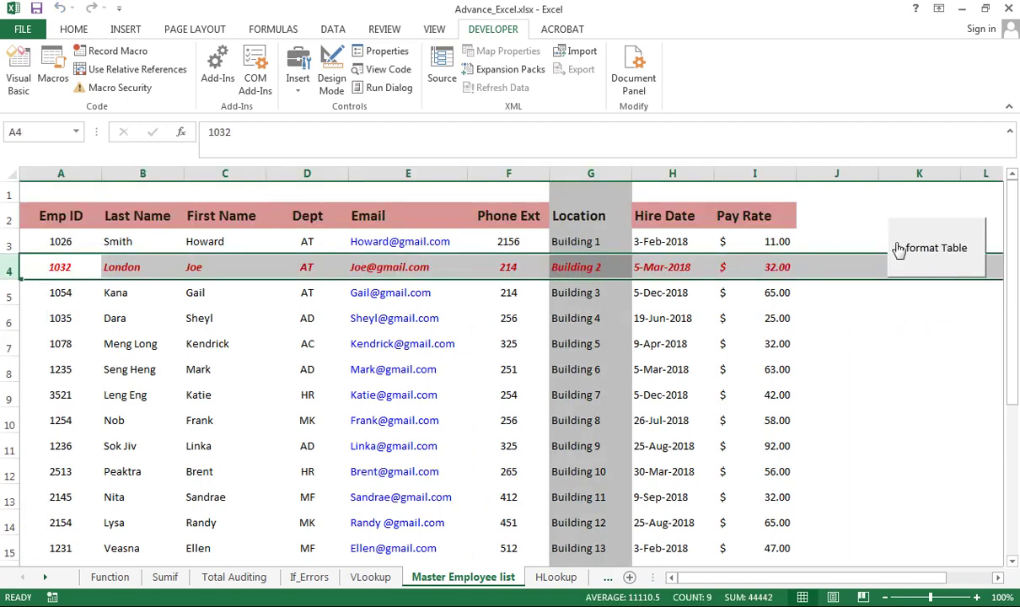
{"action": "left_click", "coordinate": [195, 297]}
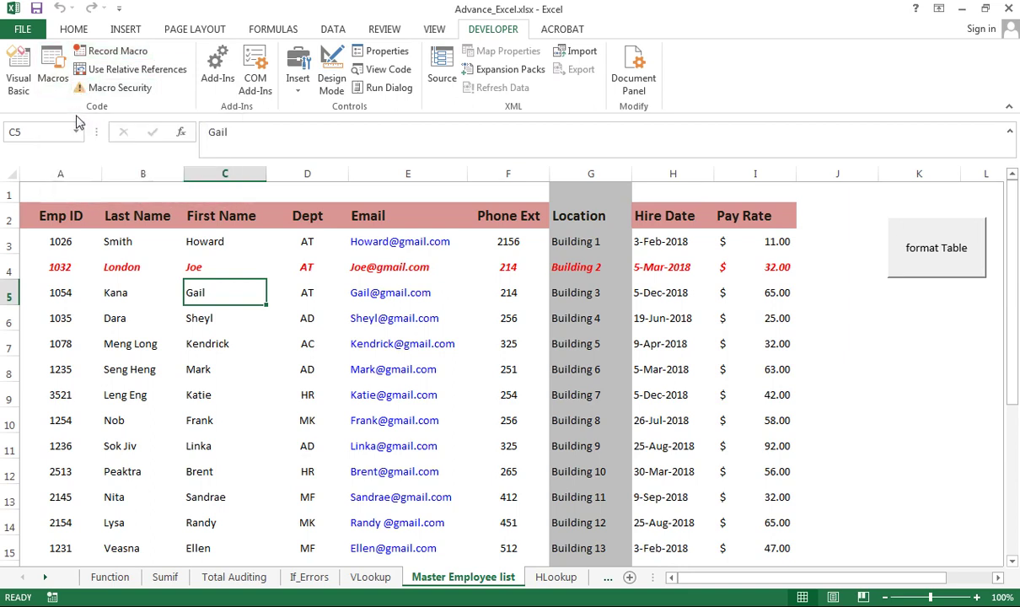
Open the Macro dialog, select format_table, cancel, then reopen it with format_table listed
{"action": "left_click", "coordinate": [59, 76]}
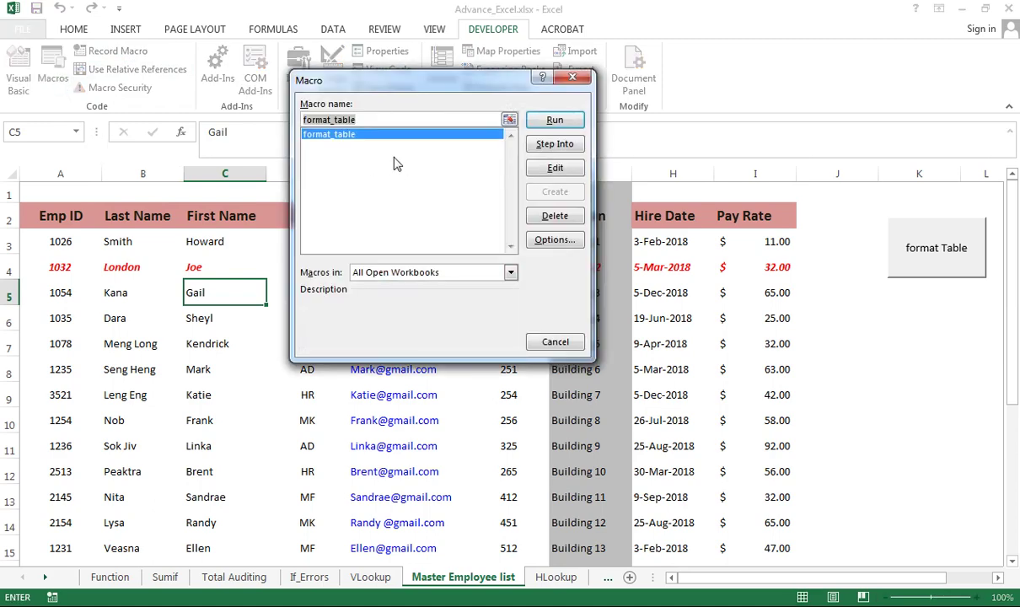
{"action": "left_click", "coordinate": [337, 153]}
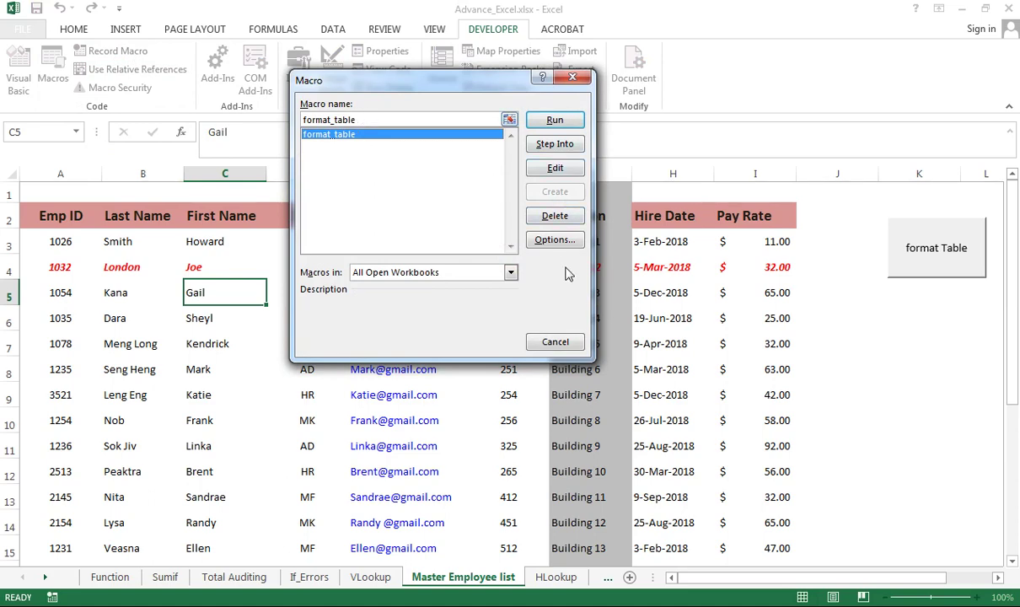
{"action": "left_click", "coordinate": [550, 338]}
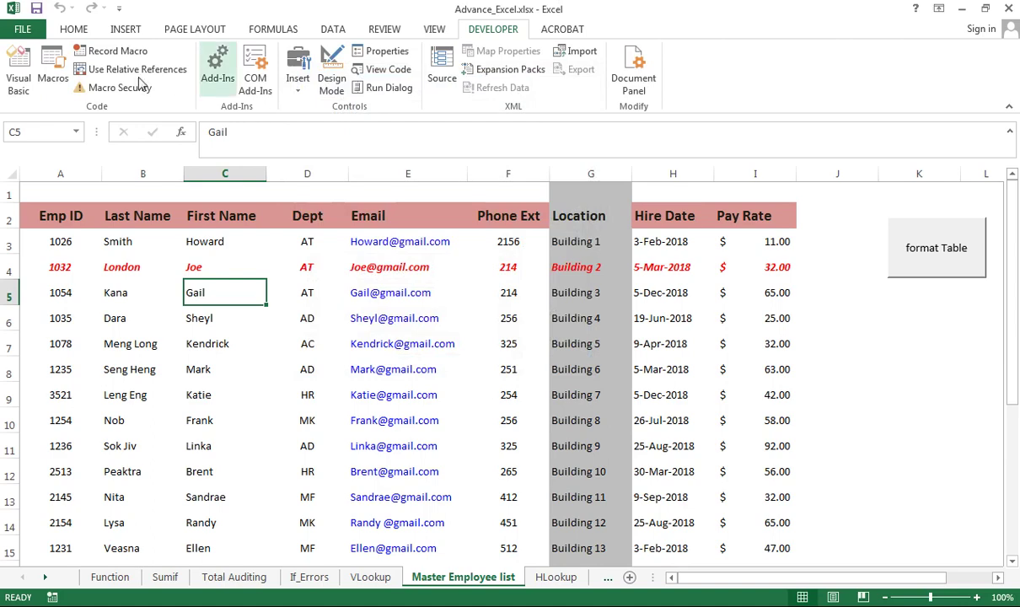
{"action": "left_click", "coordinate": [52, 72]}
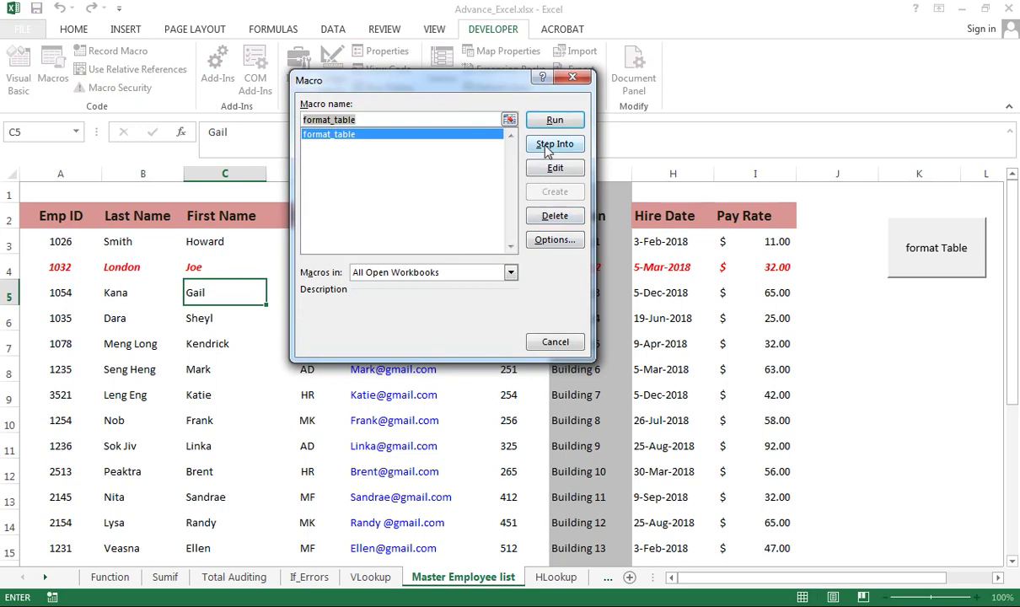
Open format_table's code in the VBA editor, review its fill settings, and close the Module1 window
{"action": "left_click", "coordinate": [555, 168]}
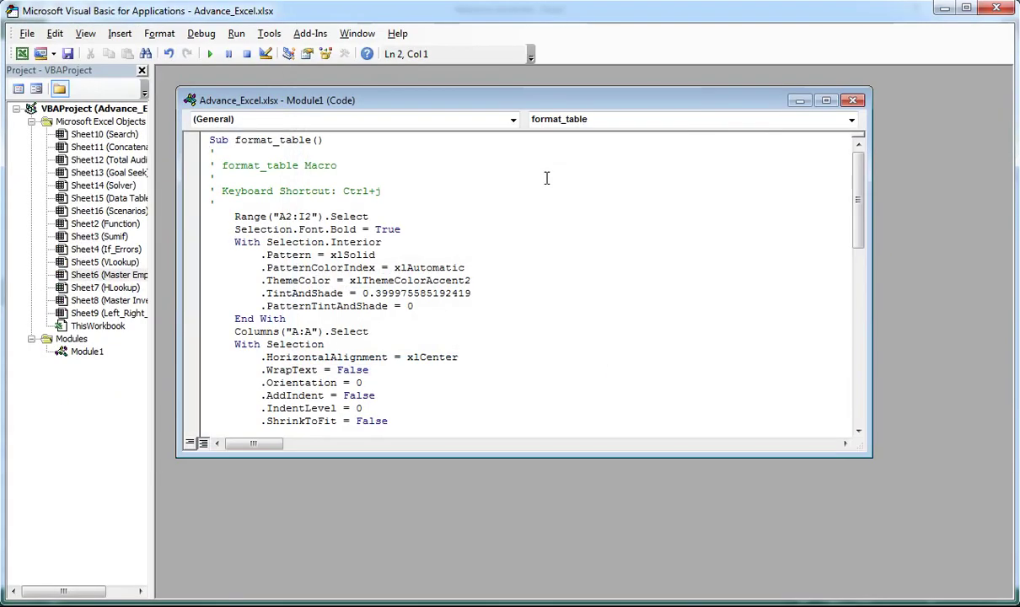
{"action": "scroll", "coordinate": [436, 278], "scroll_direction": "down", "scroll_amount": 2}
{"action": "scroll", "coordinate": [437, 278], "scroll_direction": "down", "scroll_amount": 4}
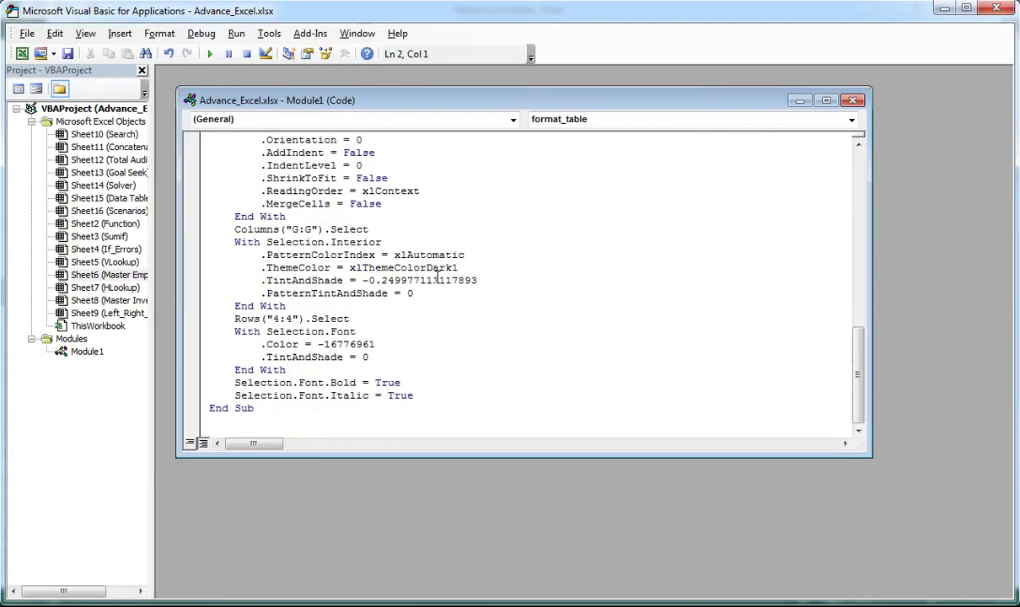
{"action": "scroll", "coordinate": [437, 278], "scroll_direction": "up", "scroll_amount": 8}
{"action": "scroll", "coordinate": [436, 278], "scroll_direction": "up", "scroll_amount": 3}
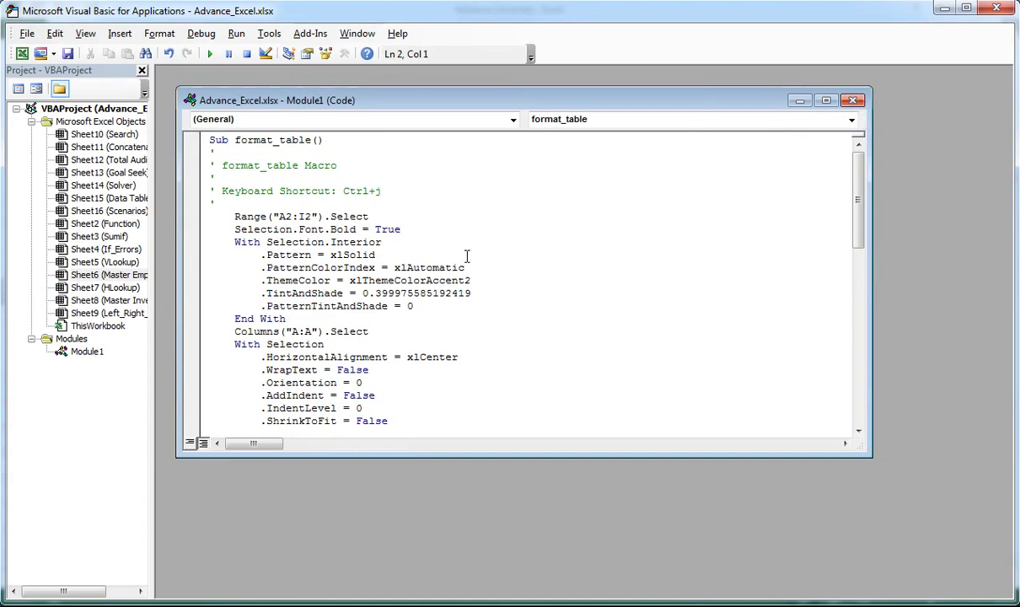
{"action": "left_click", "coordinate": [343, 310]}
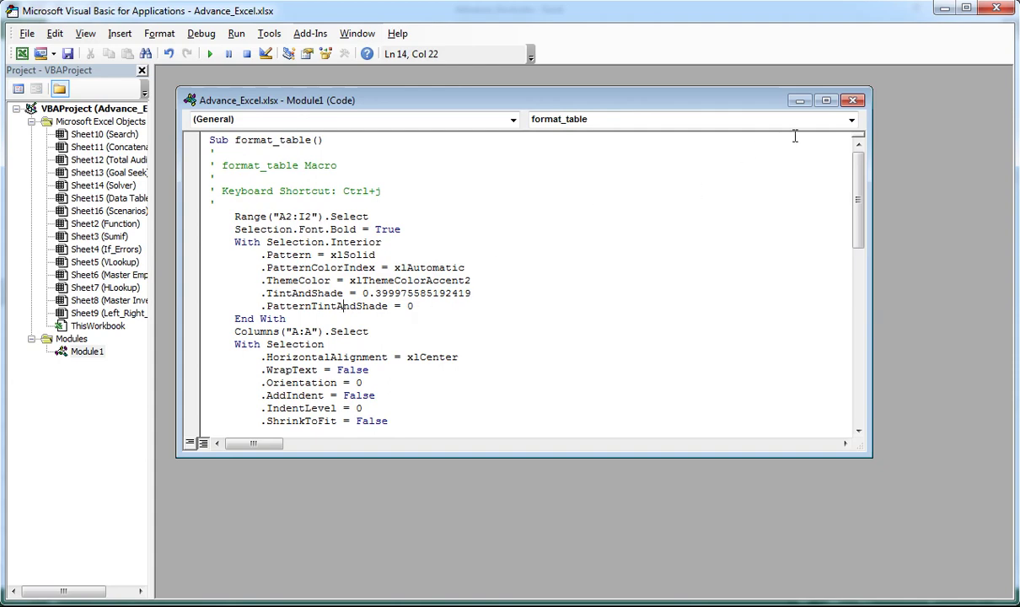
{"action": "left_click", "coordinate": [852, 101]}
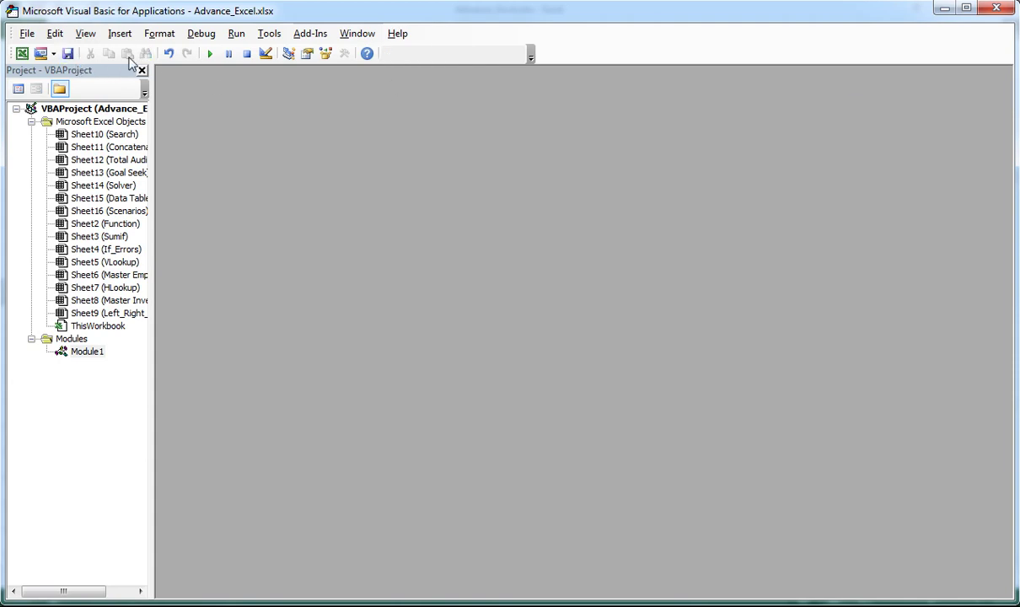
Back in Excel, rerun format_table with its shortcut on the employee list, then open the Sumif sheet
{"action": "left_click", "coordinate": [1006, 10]}
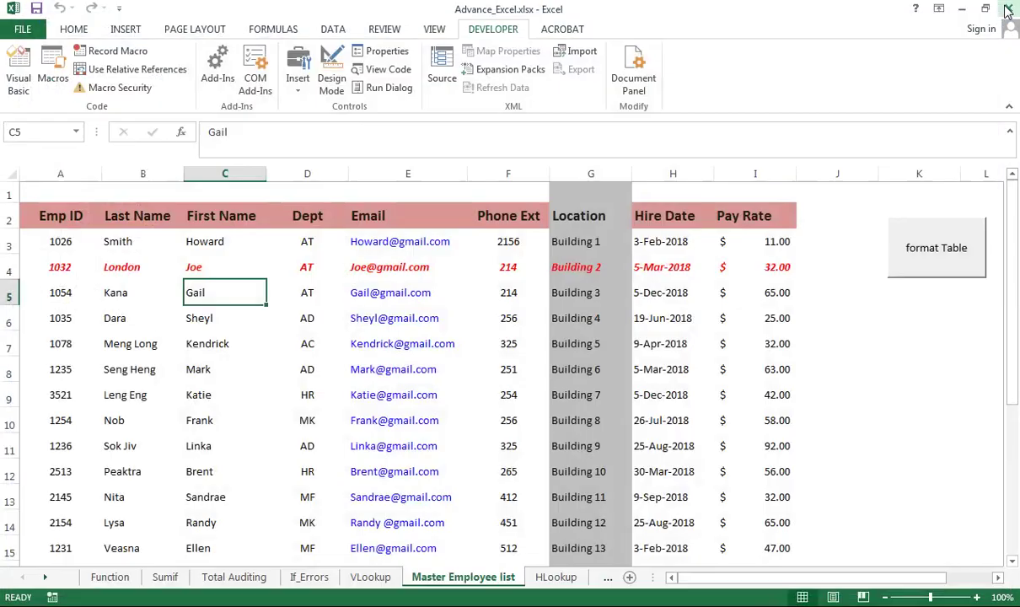
{"action": "left_click", "coordinate": [836, 274]}
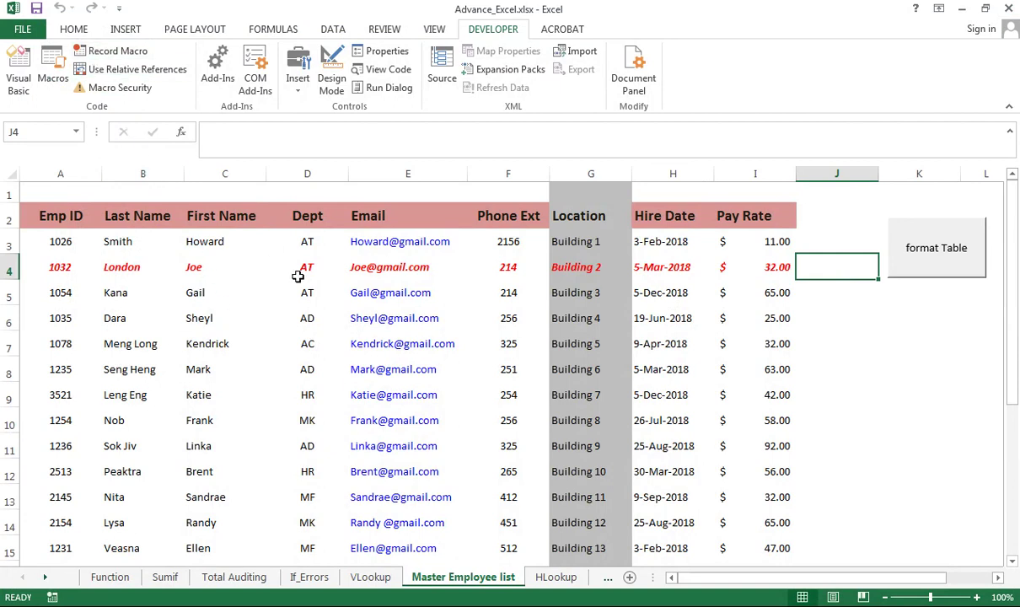
{"action": "left_click", "coordinate": [305, 312]}
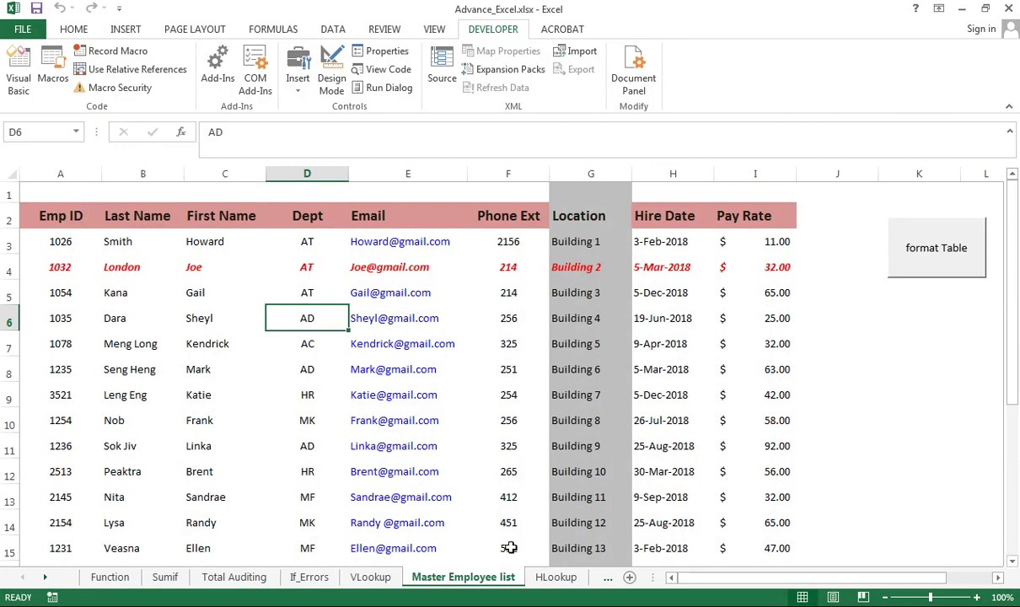
{"action": "key", "text": "ctrl+shift+m"}
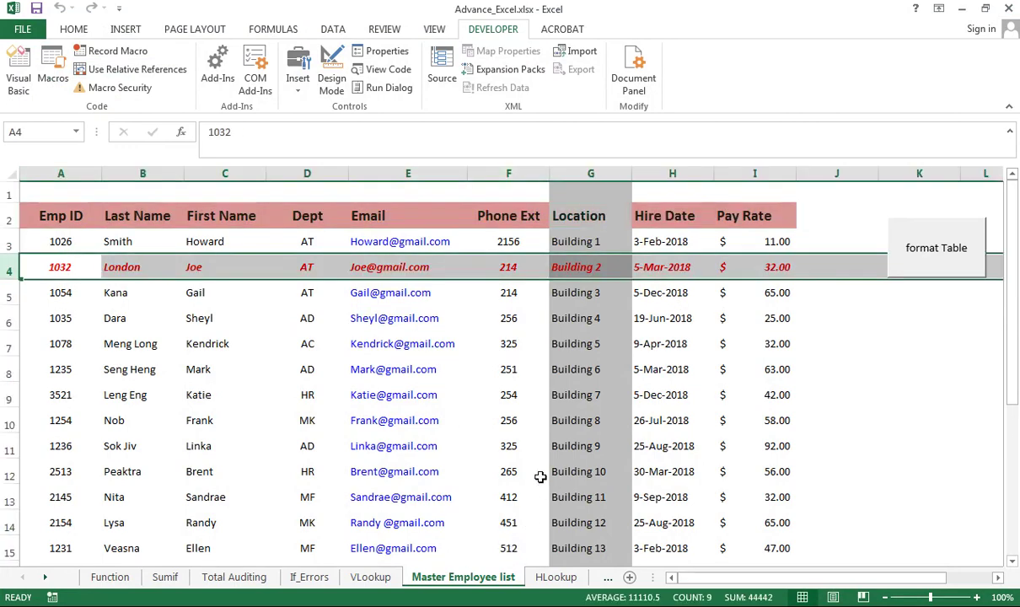
{"action": "left_click", "coordinate": [459, 370]}
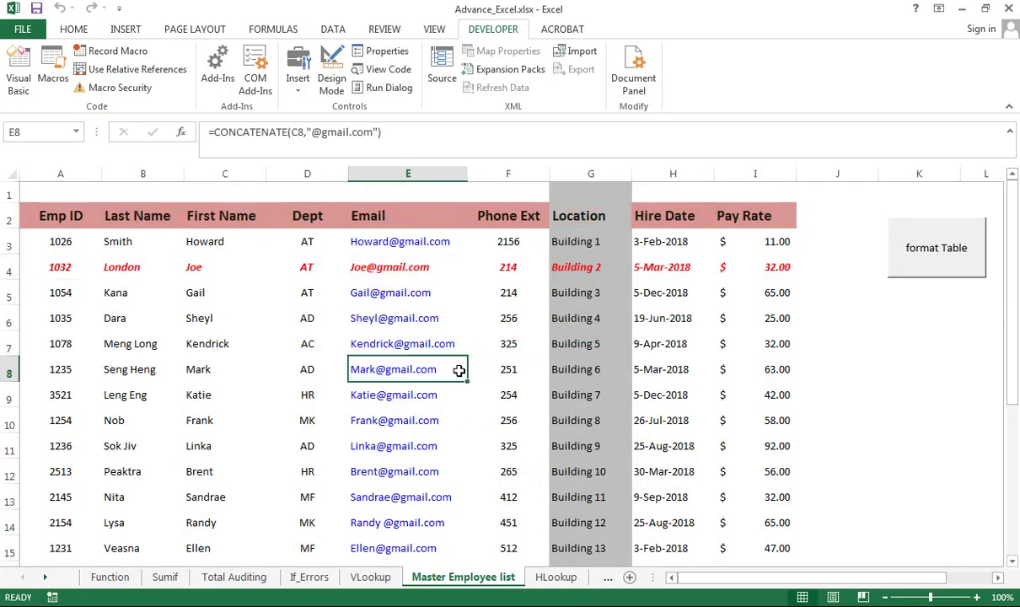
{"action": "left_click", "coordinate": [720, 349]}
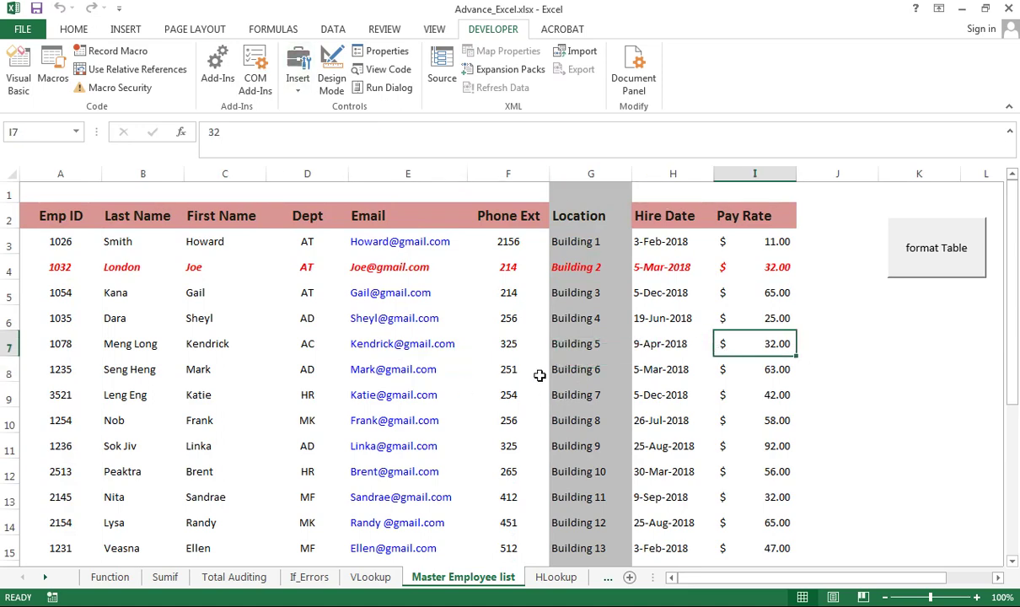
{"action": "left_click", "coordinate": [165, 577]}
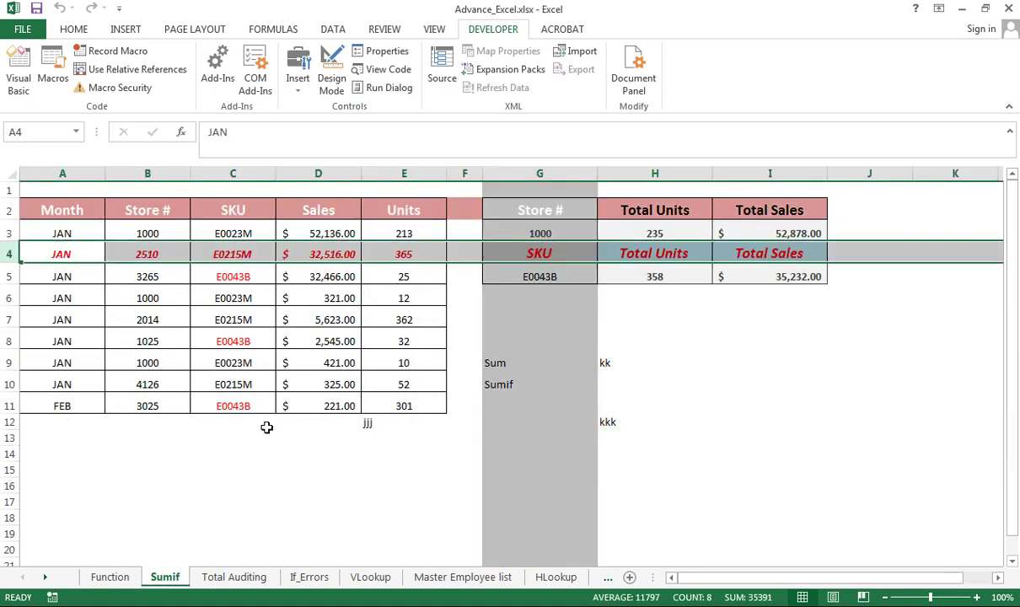
Go to the If_Errors sheet and apply format_table to it with the shortcut
{"action": "left_click", "coordinate": [306, 590]}
{"action": "left_click", "coordinate": [434, 582]}
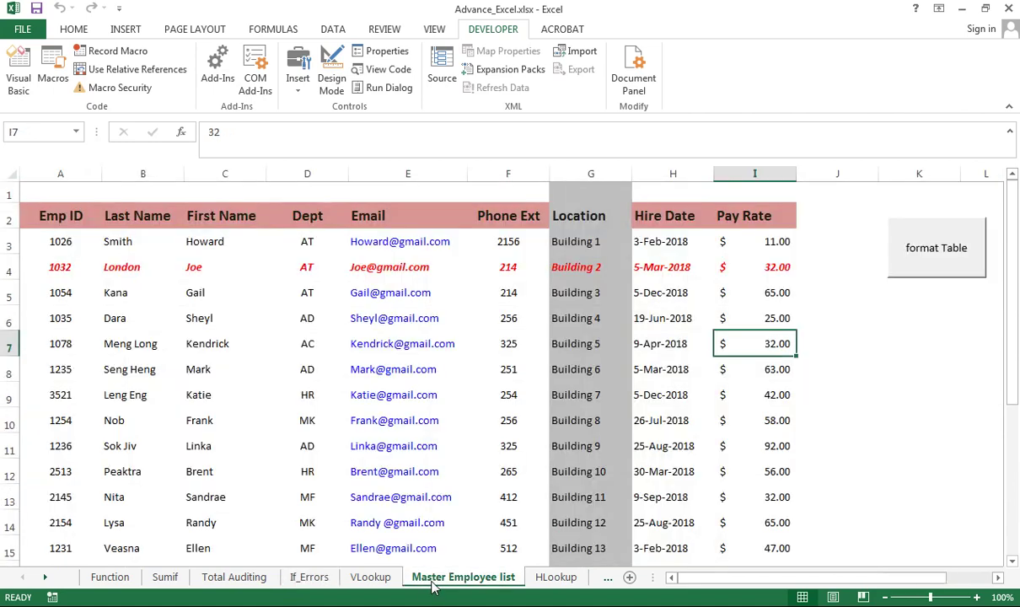
{"action": "left_click", "coordinate": [111, 577]}
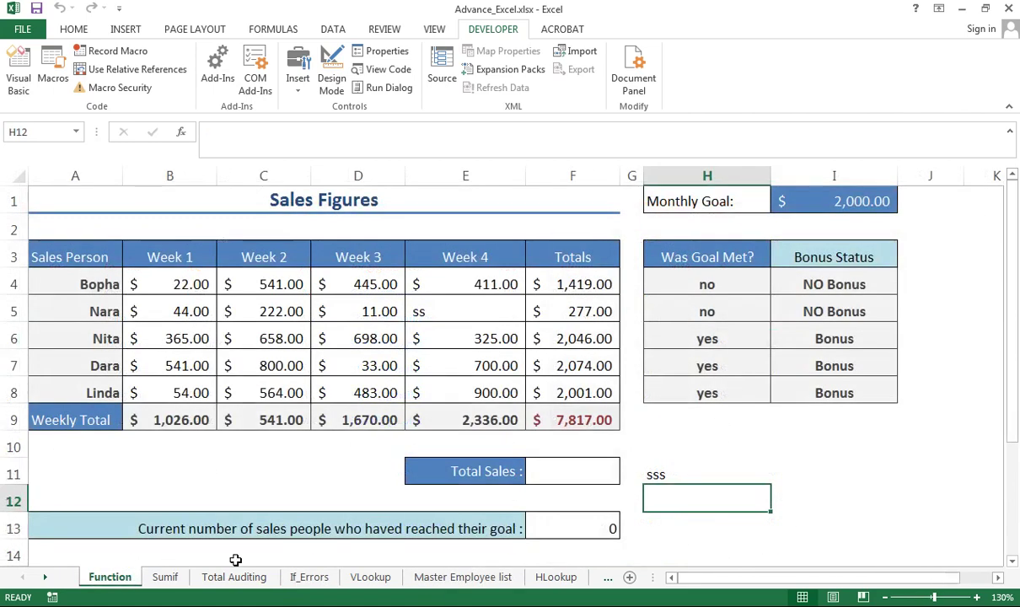
{"action": "left_click", "coordinate": [239, 578]}
{"action": "left_click", "coordinate": [294, 585]}
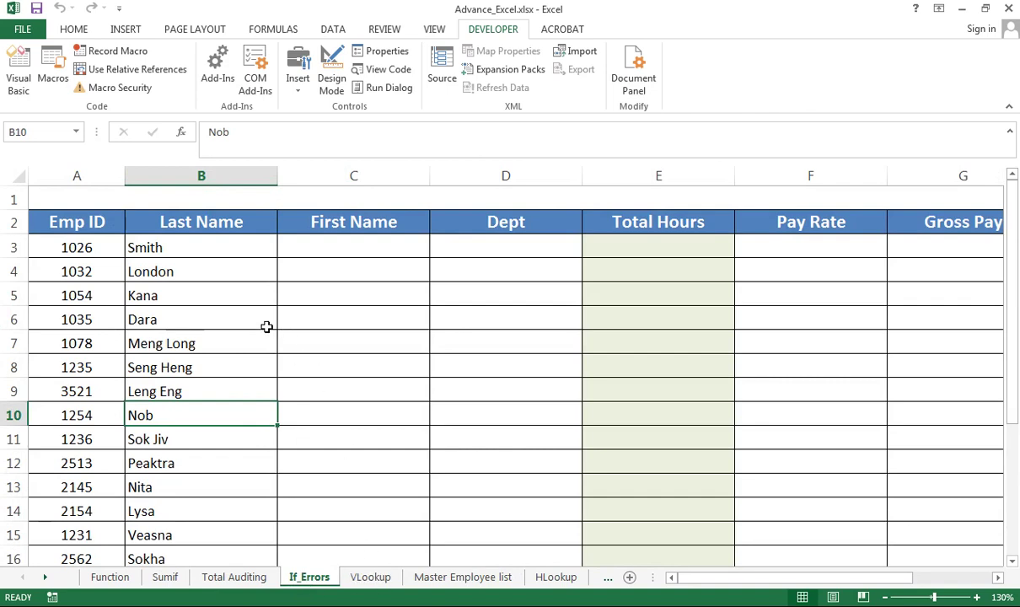
{"action": "key", "text": "ctrl+shift+h"}
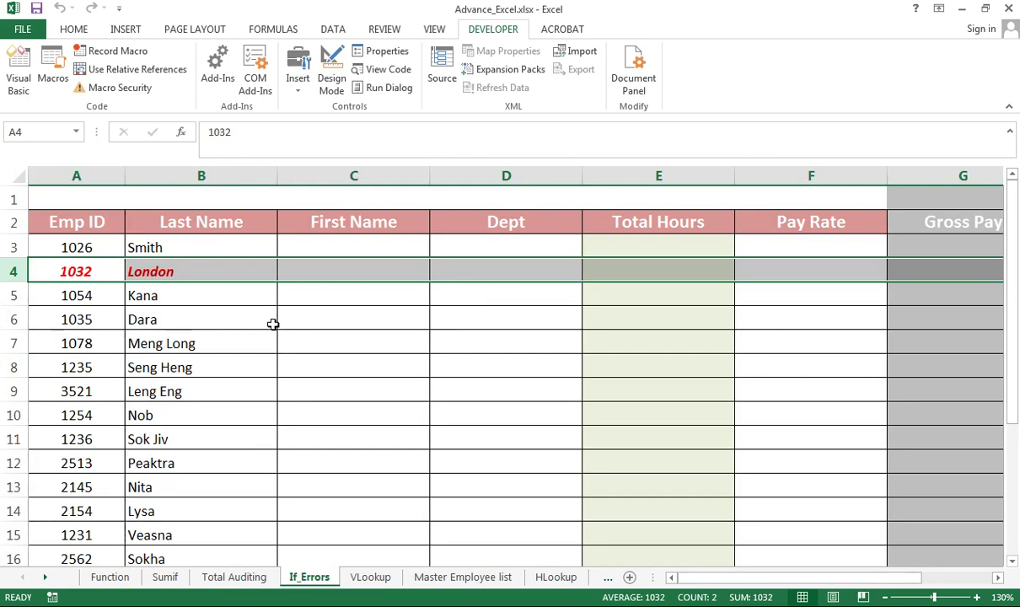
{"action": "scroll", "coordinate": [268, 316], "scroll_direction": "down", "scroll_amount": 12}
{"action": "scroll", "coordinate": [274, 323], "scroll_direction": "up", "scroll_amount": 5}
{"action": "scroll", "coordinate": [273, 322], "scroll_direction": "up", "scroll_amount": 7}
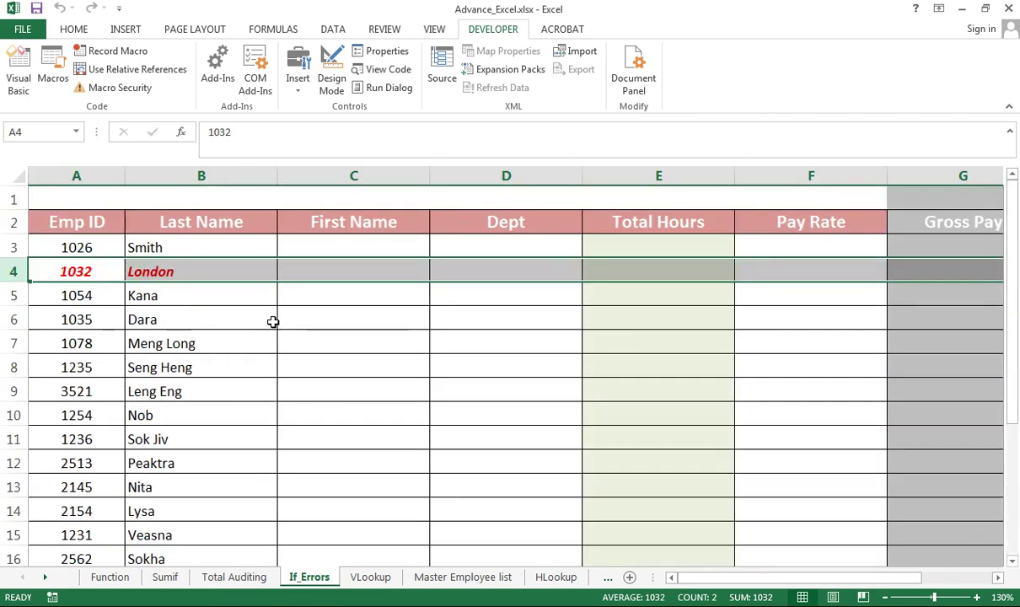
Switch to the VLookup sheet and select an empty cell beside the INDEX/MATCH table
{"action": "left_click", "coordinate": [556, 578]}
{"action": "left_click", "coordinate": [463, 579]}
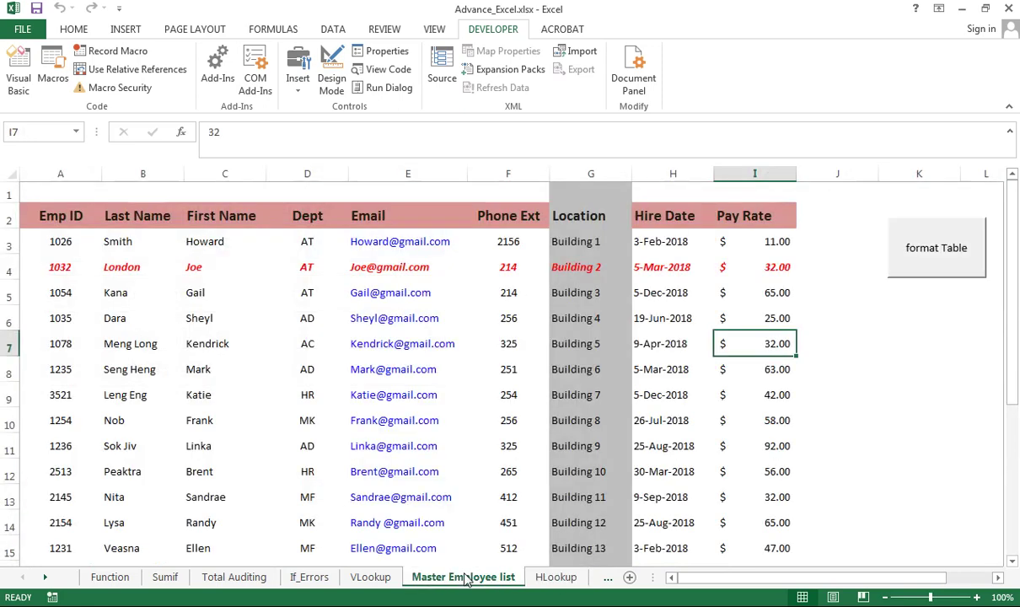
{"action": "left_click", "coordinate": [369, 579]}
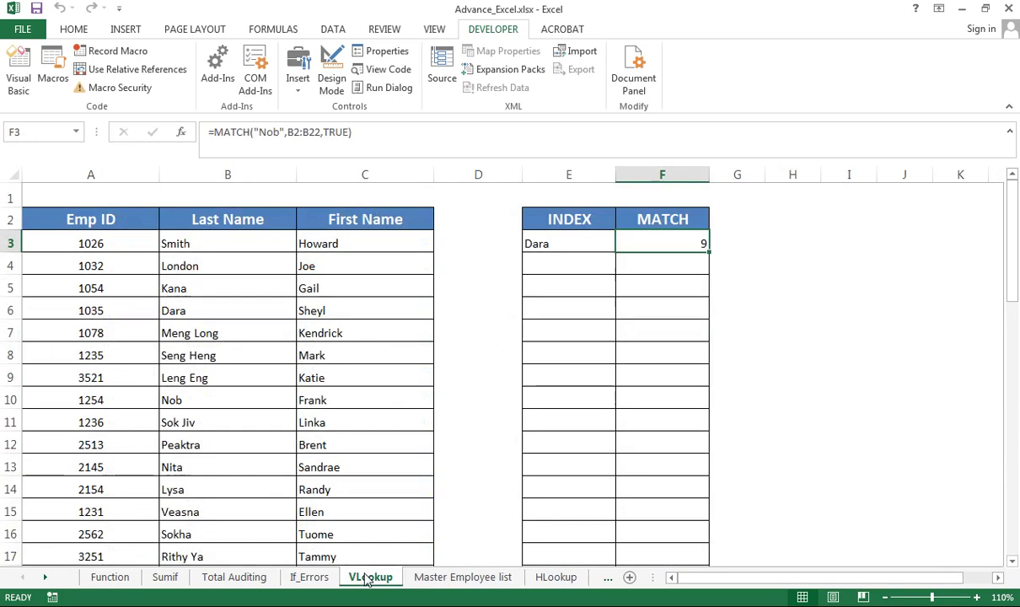
{"action": "left_click", "coordinate": [792, 305]}
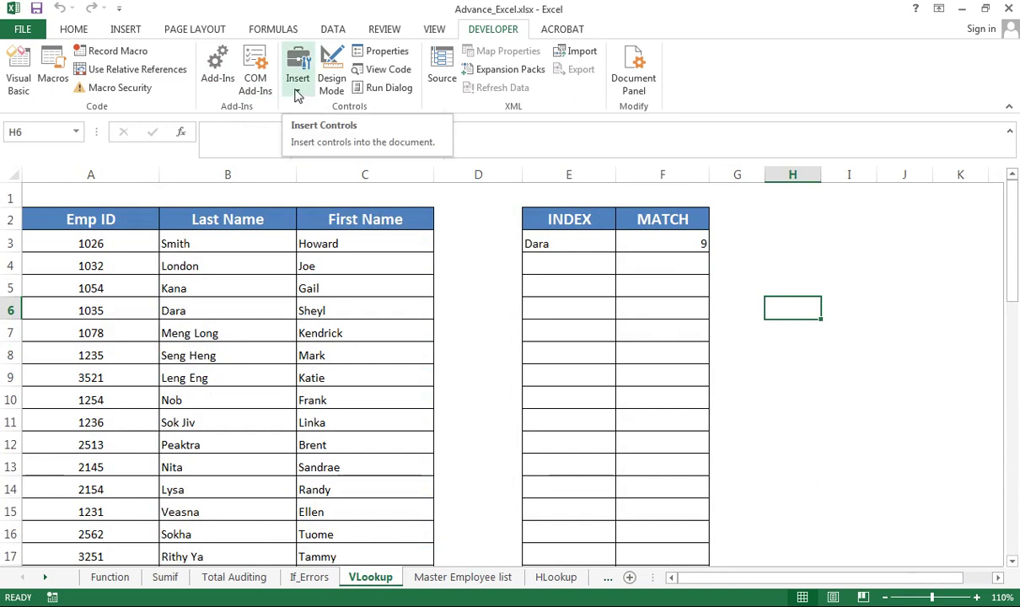
Draw Button 1 right of the INDEX/MATCH table and assign it the format_table macro
{"action": "left_click", "coordinate": [297, 95]}
{"action": "left_click", "coordinate": [276, 118]}
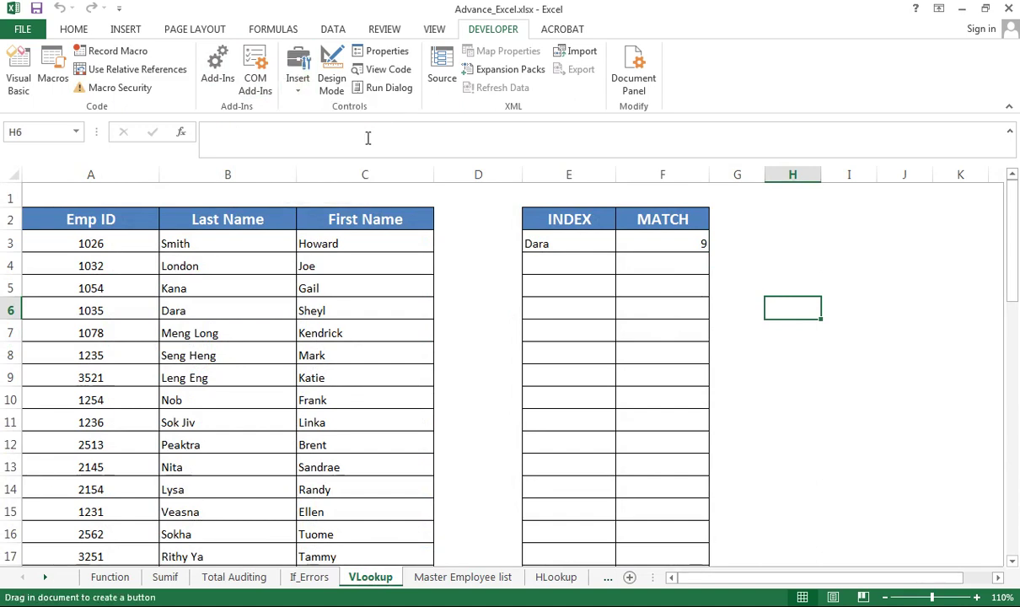
{"action": "left_click_drag", "start_coordinate": [759, 243], "coordinate": [839, 286]}
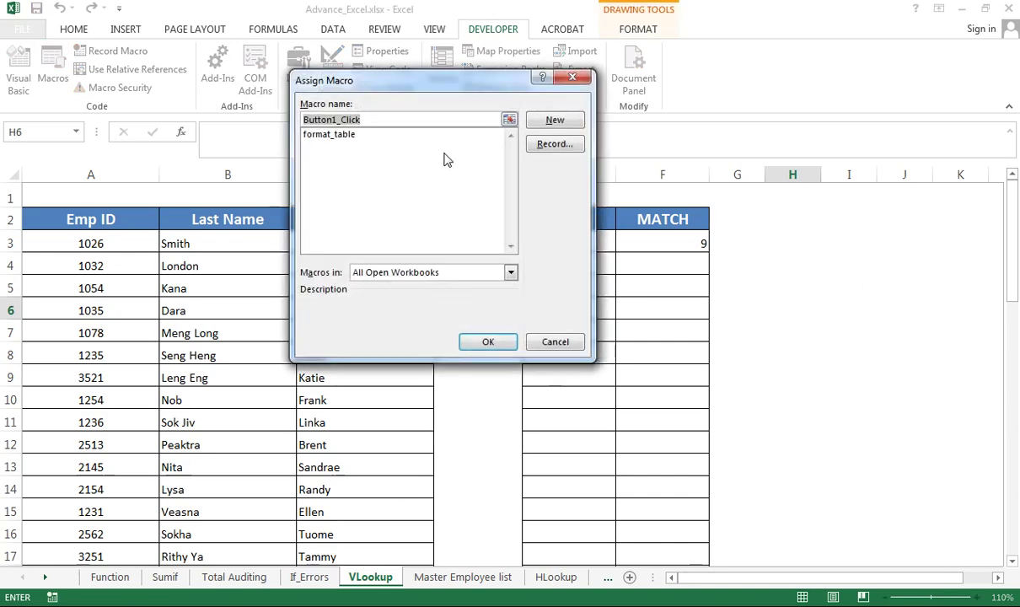
{"action": "left_click", "coordinate": [339, 137]}
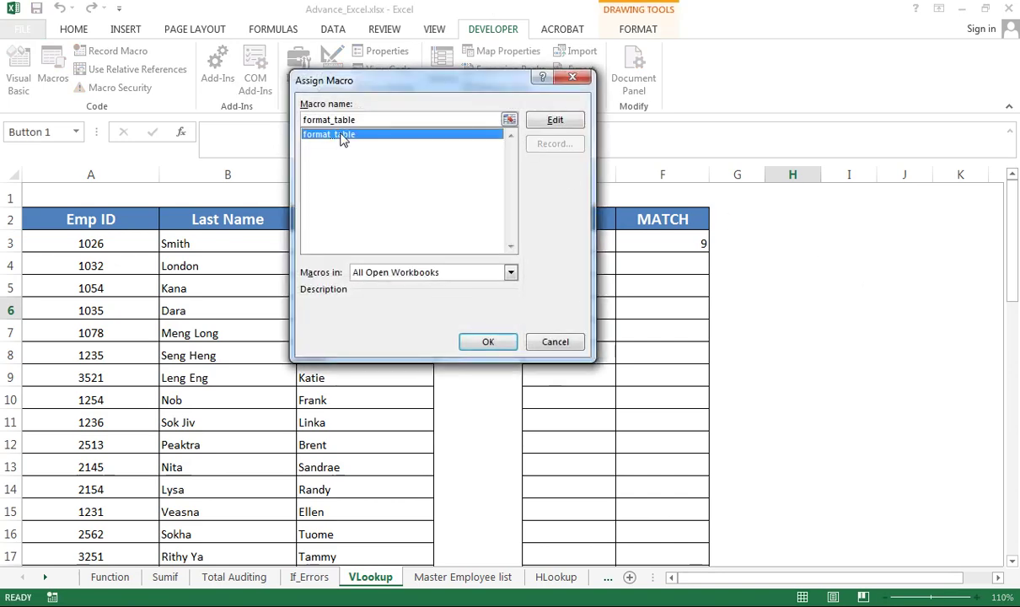
{"action": "left_click", "coordinate": [476, 343]}
Run format_table on the VLookup sheet from Button 1
{"action": "left_click", "coordinate": [849, 419]}
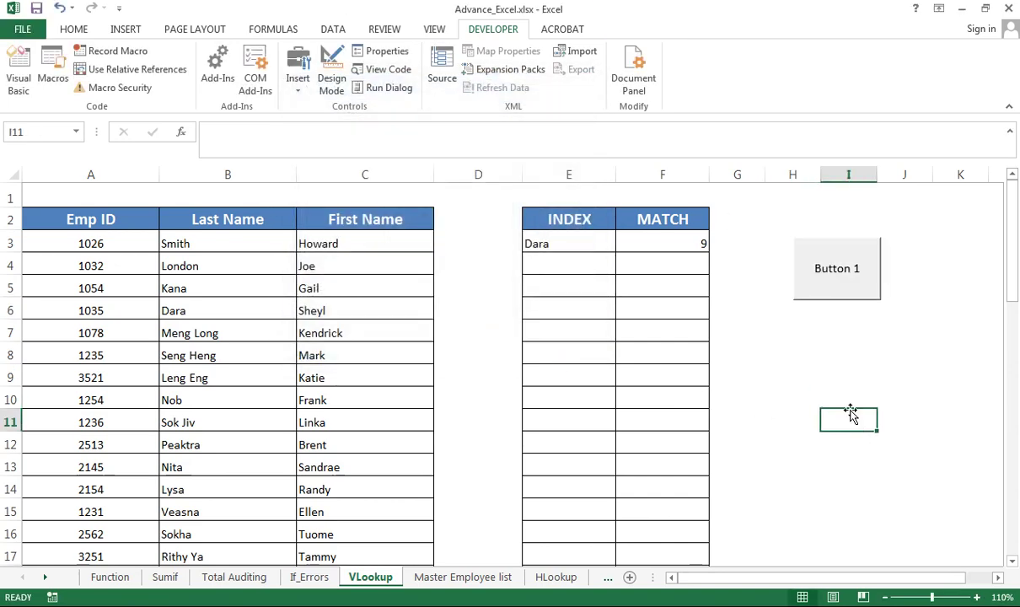
{"action": "left_click", "coordinate": [862, 290]}
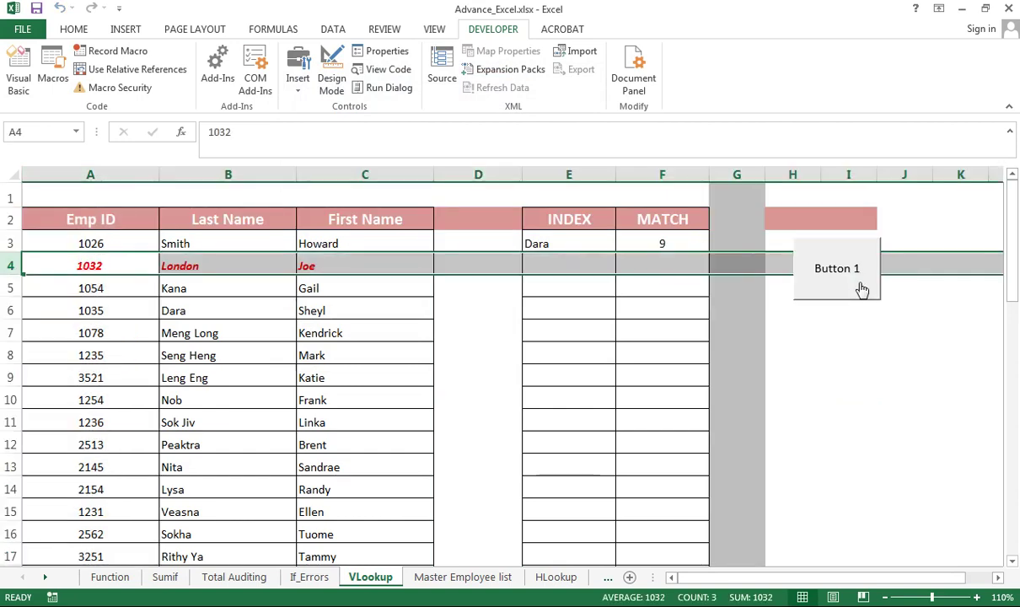
{"action": "left_click", "coordinate": [496, 326]}
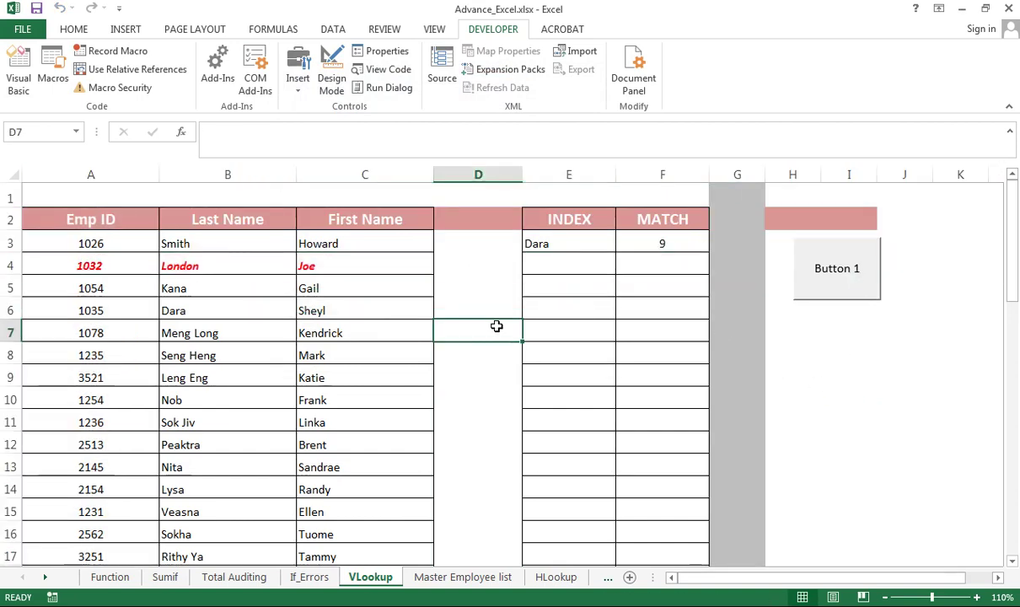